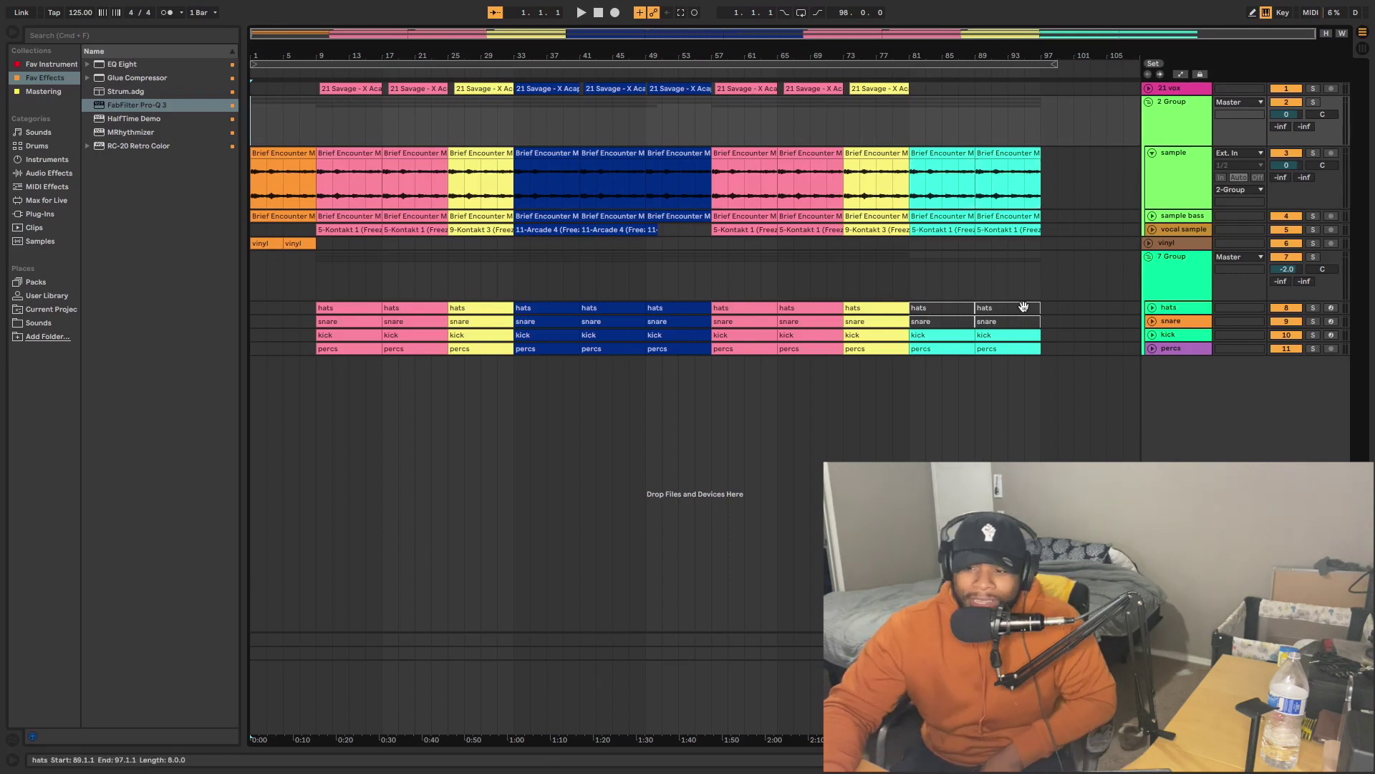
left_click(1152, 154)
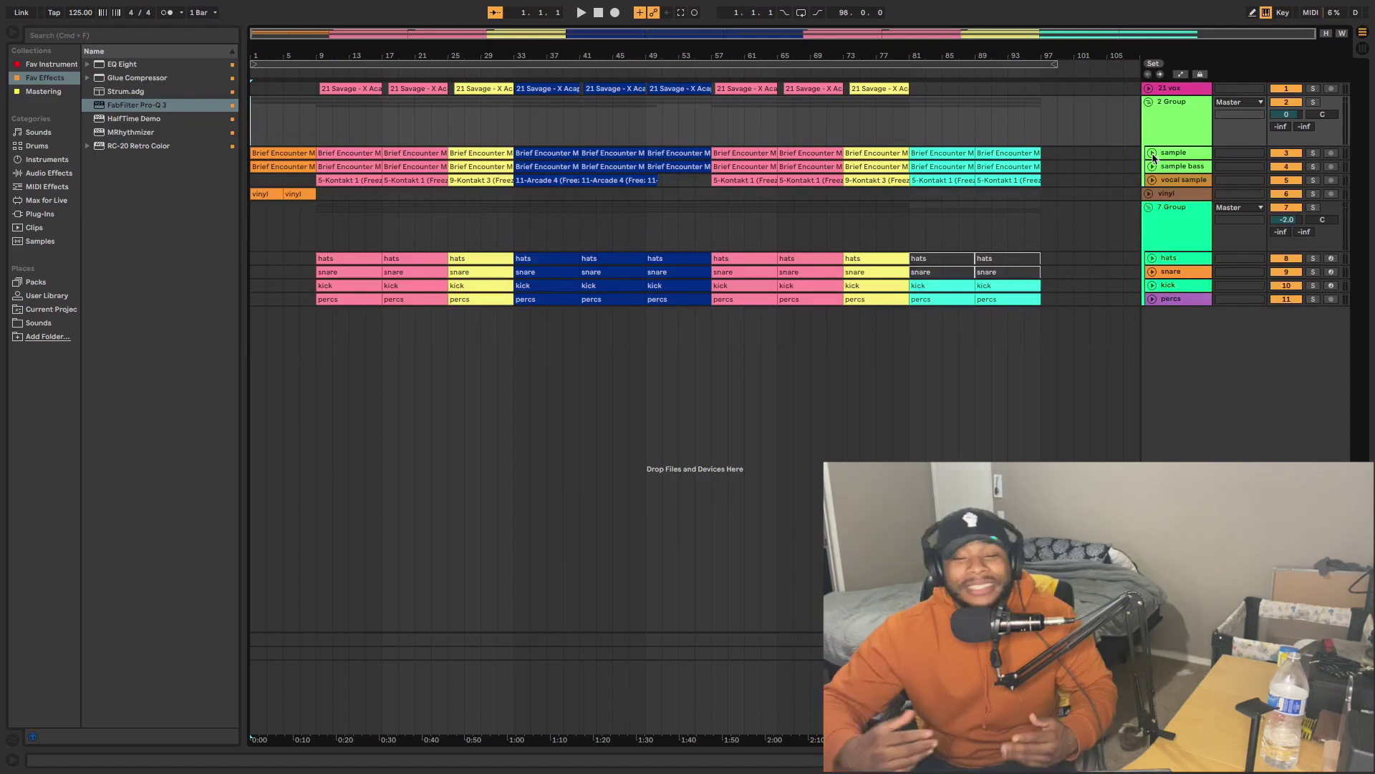
left_click(1153, 154)
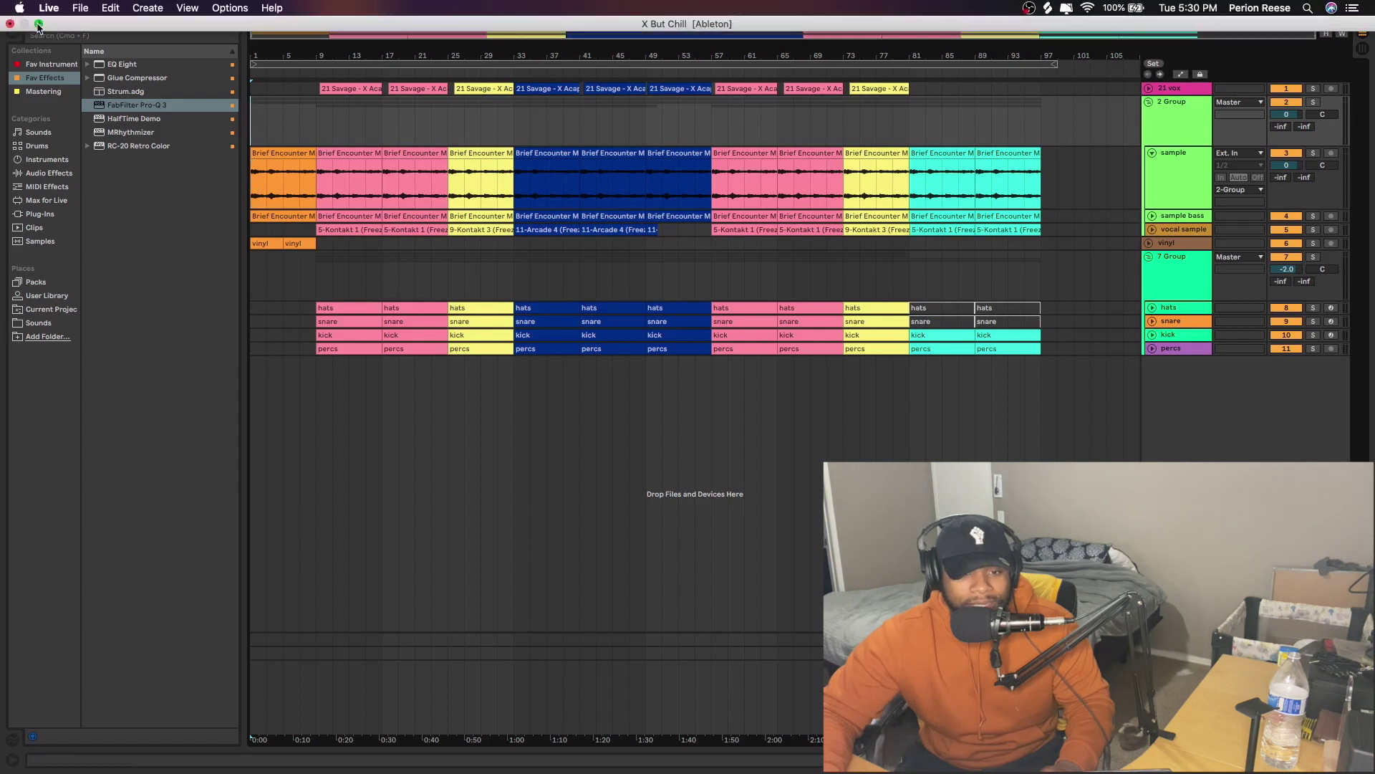
Leave full screen and switch to Chrome to look over the YouTube page of "Brief Encounter Music - Visions".
left_click(39, 25)
key("super+Tab")
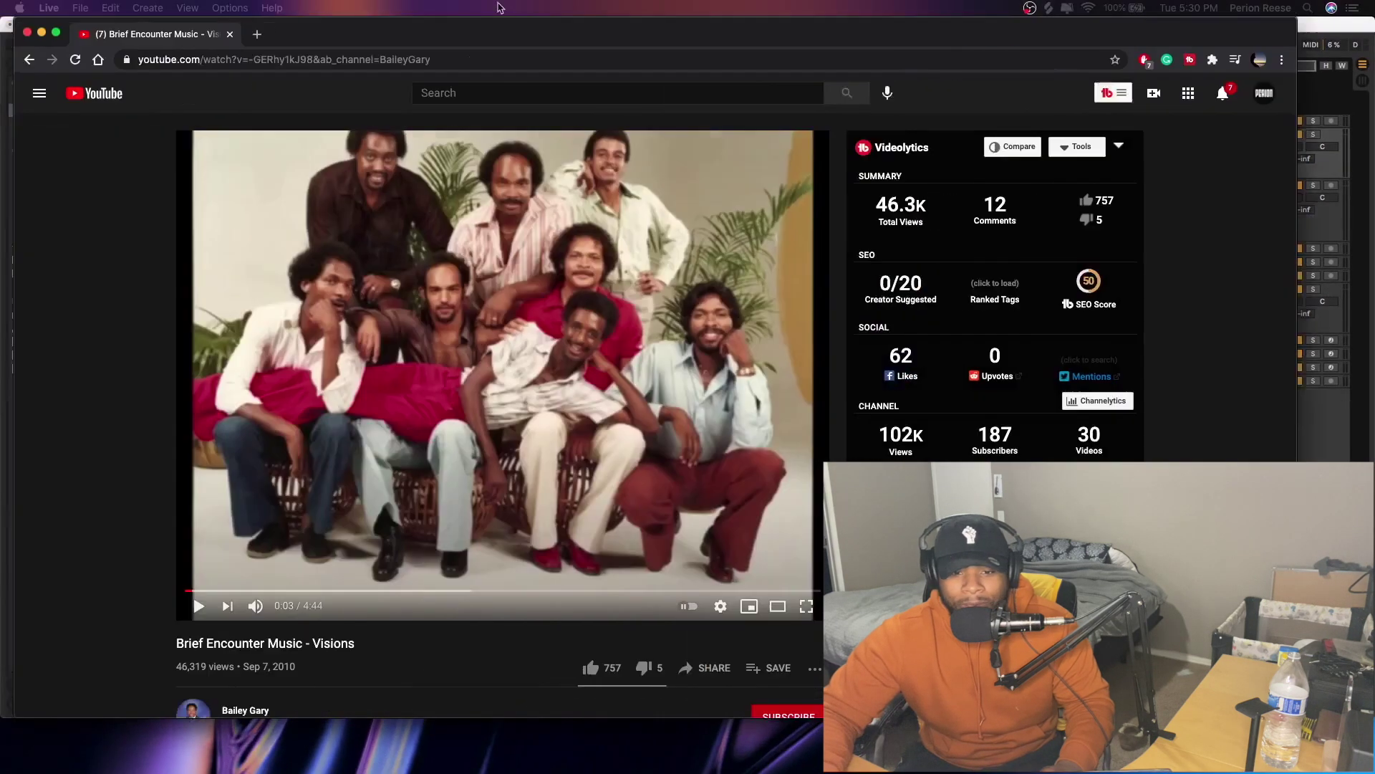
left_click_drag(500, 8, 580, 5)
scroll(530, 567, "down", 3)
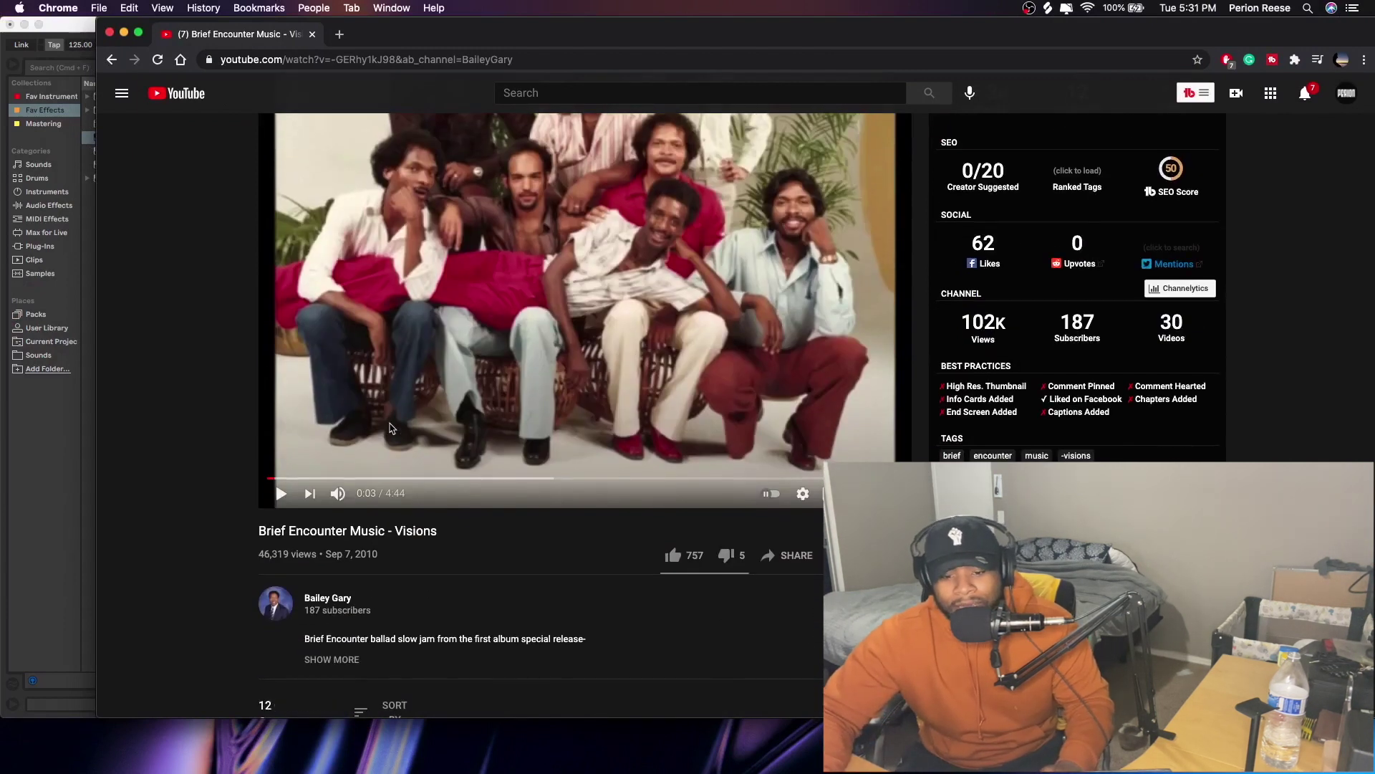
scroll(392, 428, "up", 3)
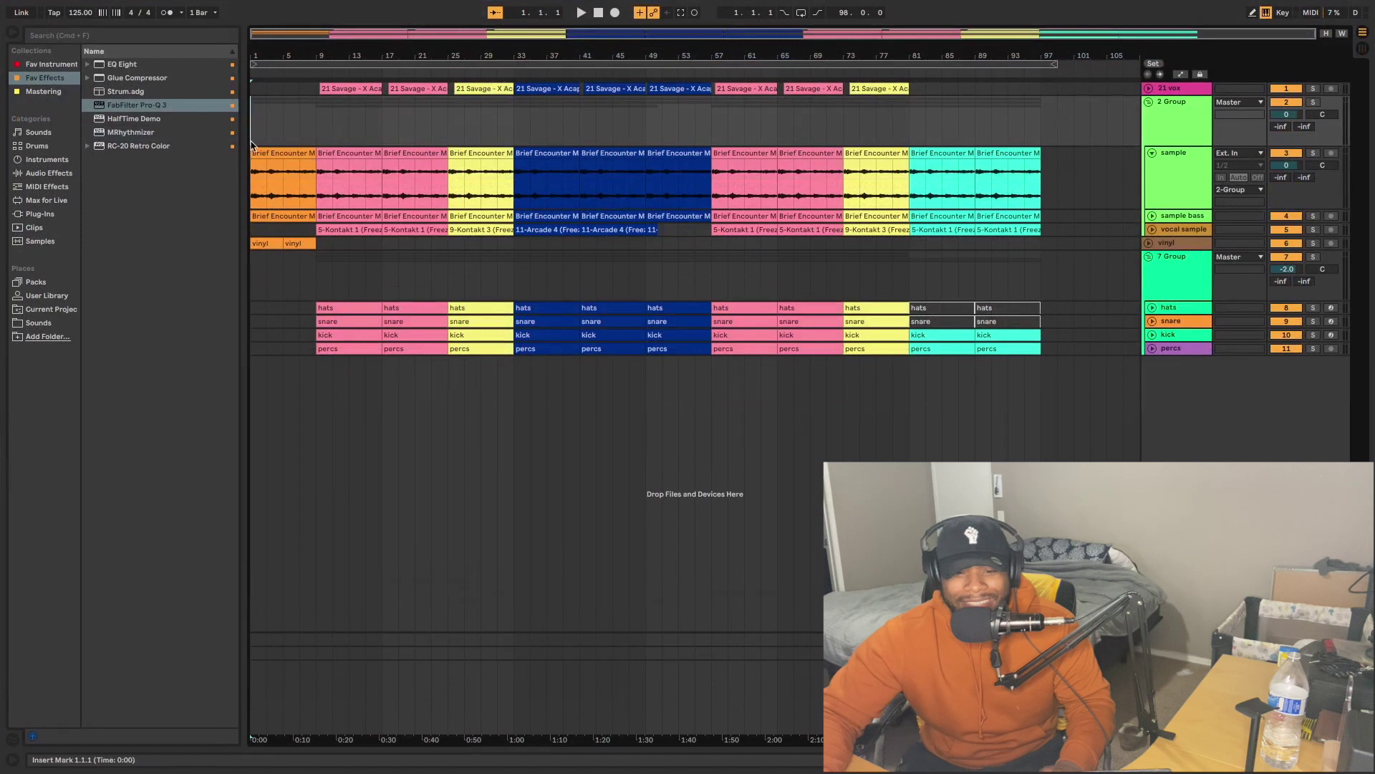
Open the first Brief Encounter clip on the sample track and examine its waveform and envelope settings.
double_click(288, 161)
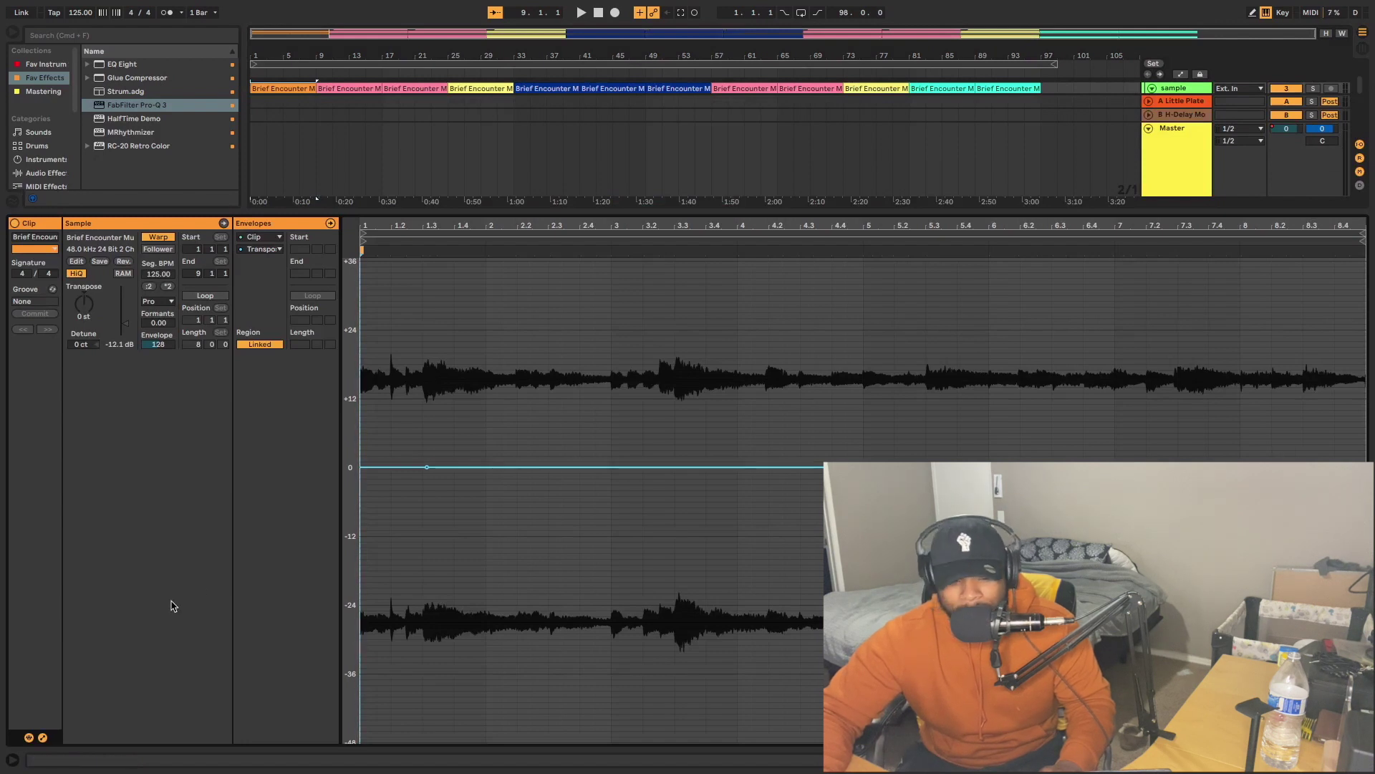
left_click(43, 738)
left_click(43, 738)
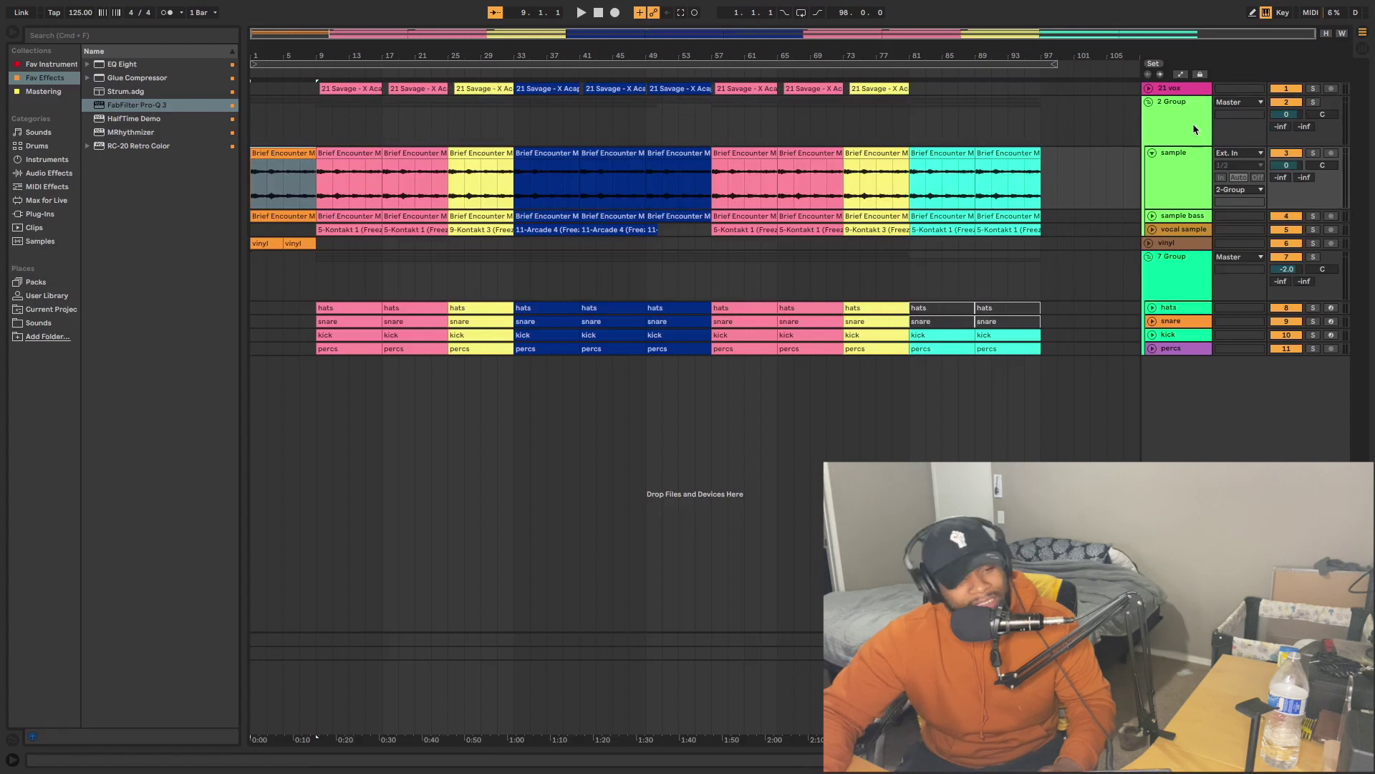
Show the devices on the 2 Group track, examine the FF Pro-Q 3 curve during playback, and close the plug-in window.
left_click(1192, 123)
double_click(1194, 129)
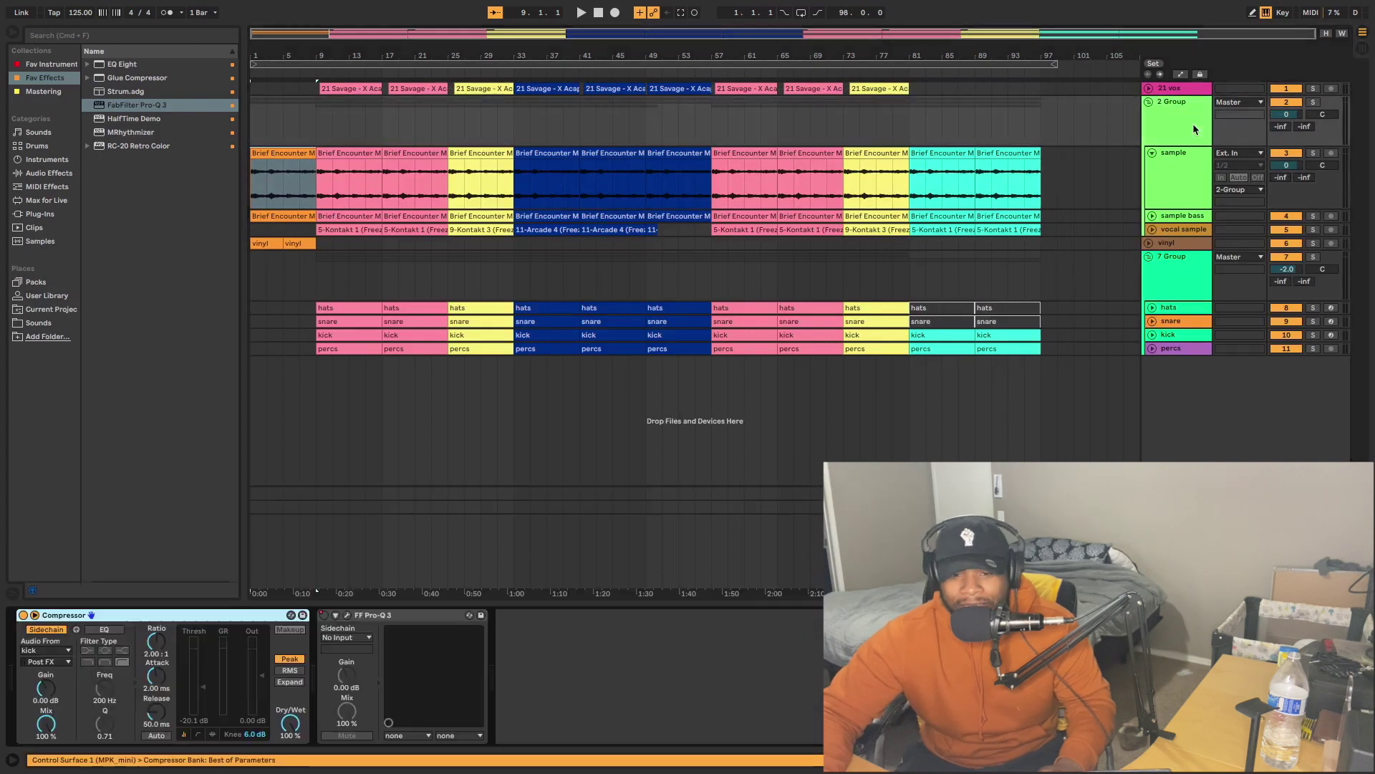
left_click(386, 617)
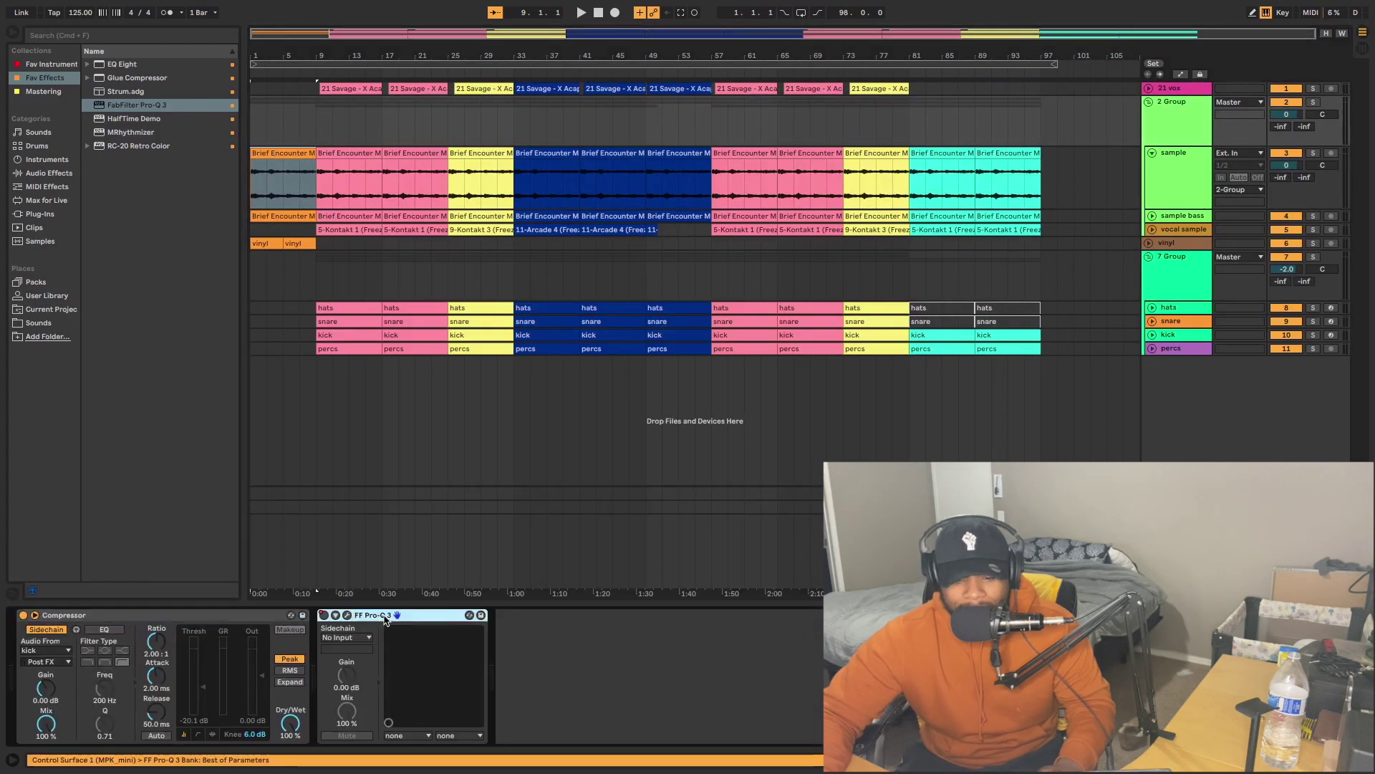
left_click(346, 617)
left_click(627, 237)
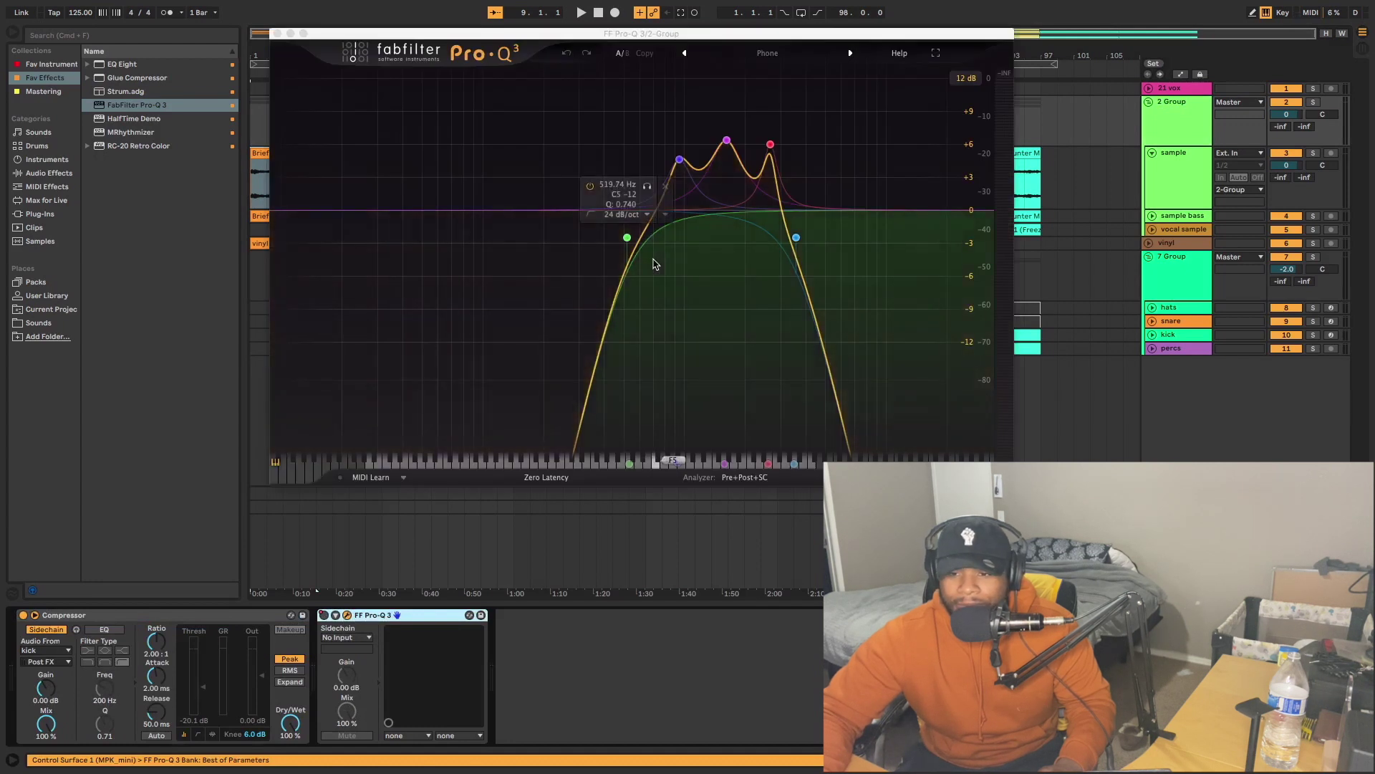
key("space")
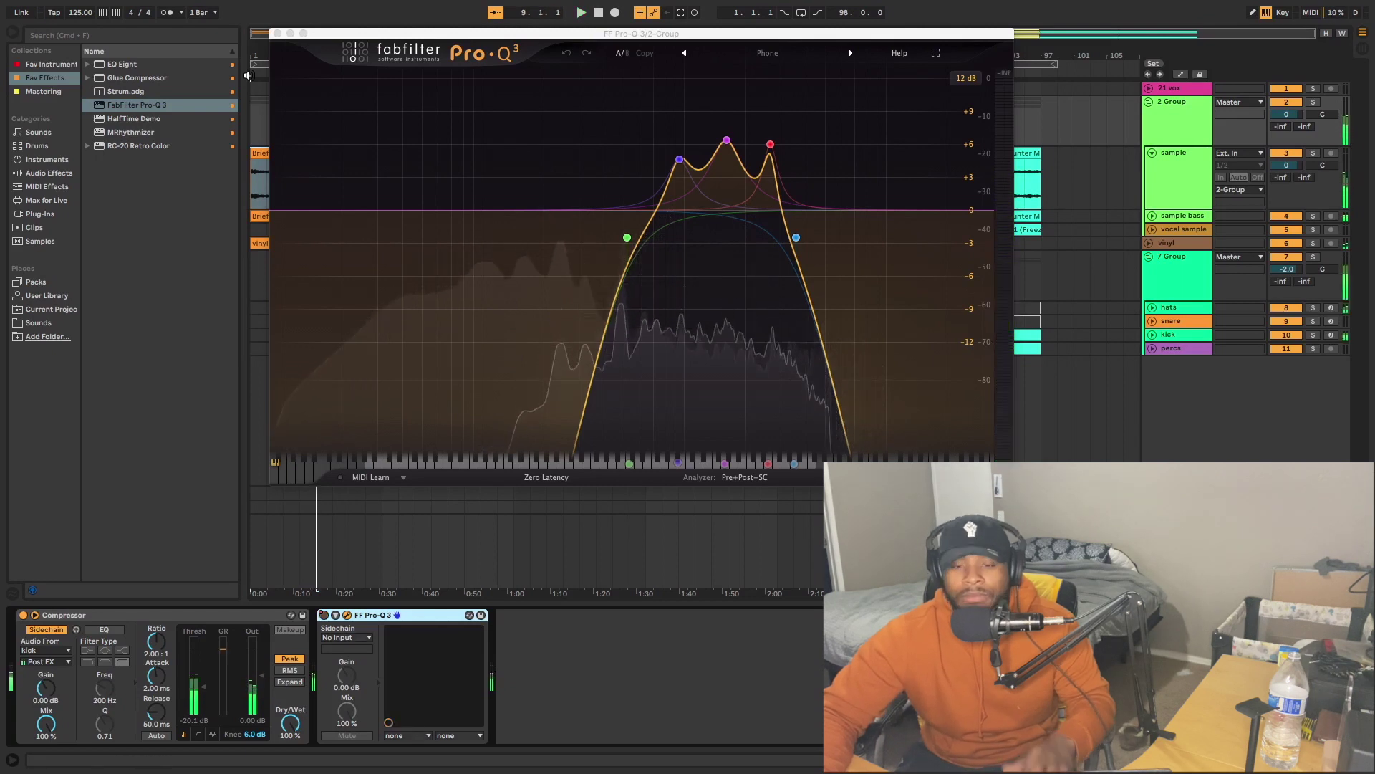
left_click(278, 35)
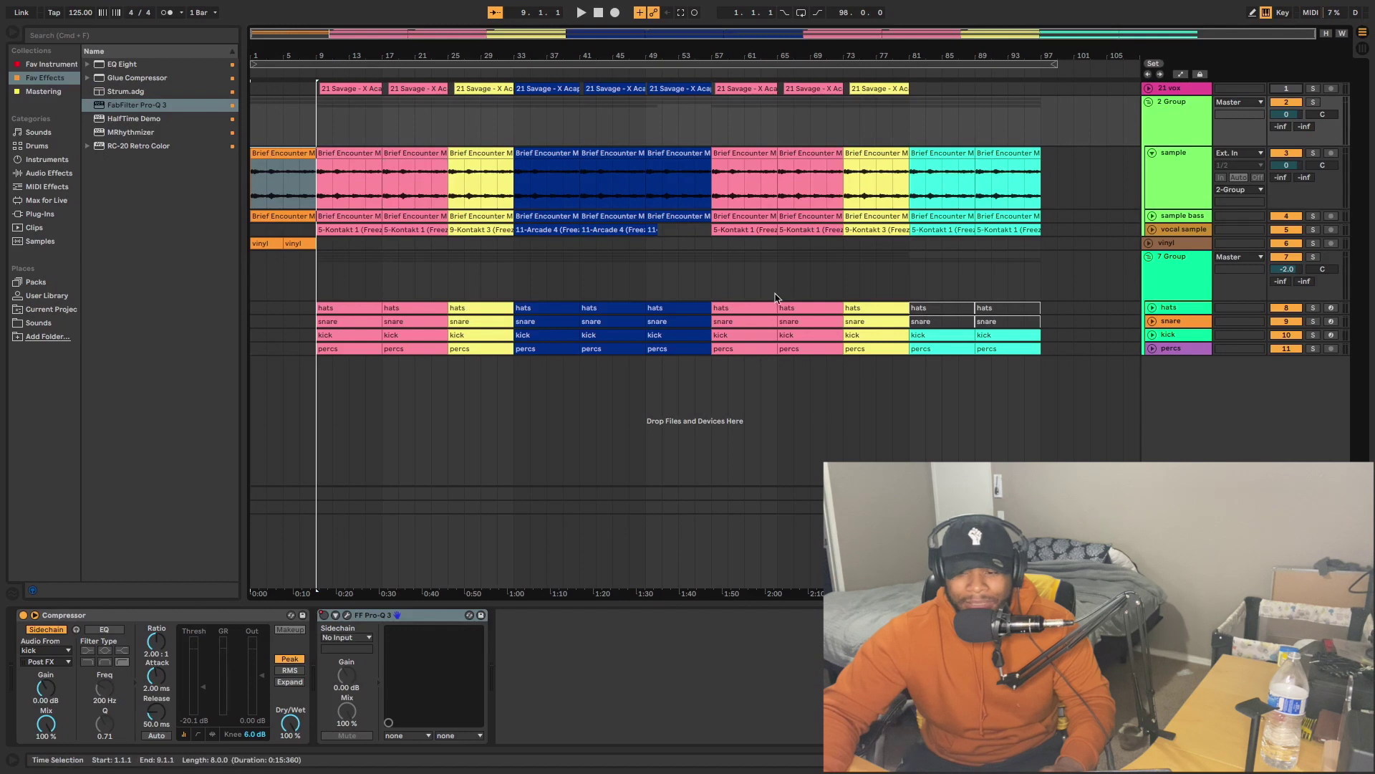
Solo the 7 Group drum track, display the kick track's Drum Rack, and play the drums alone.
left_click(1313, 256)
left_click(1175, 335)
key("space")
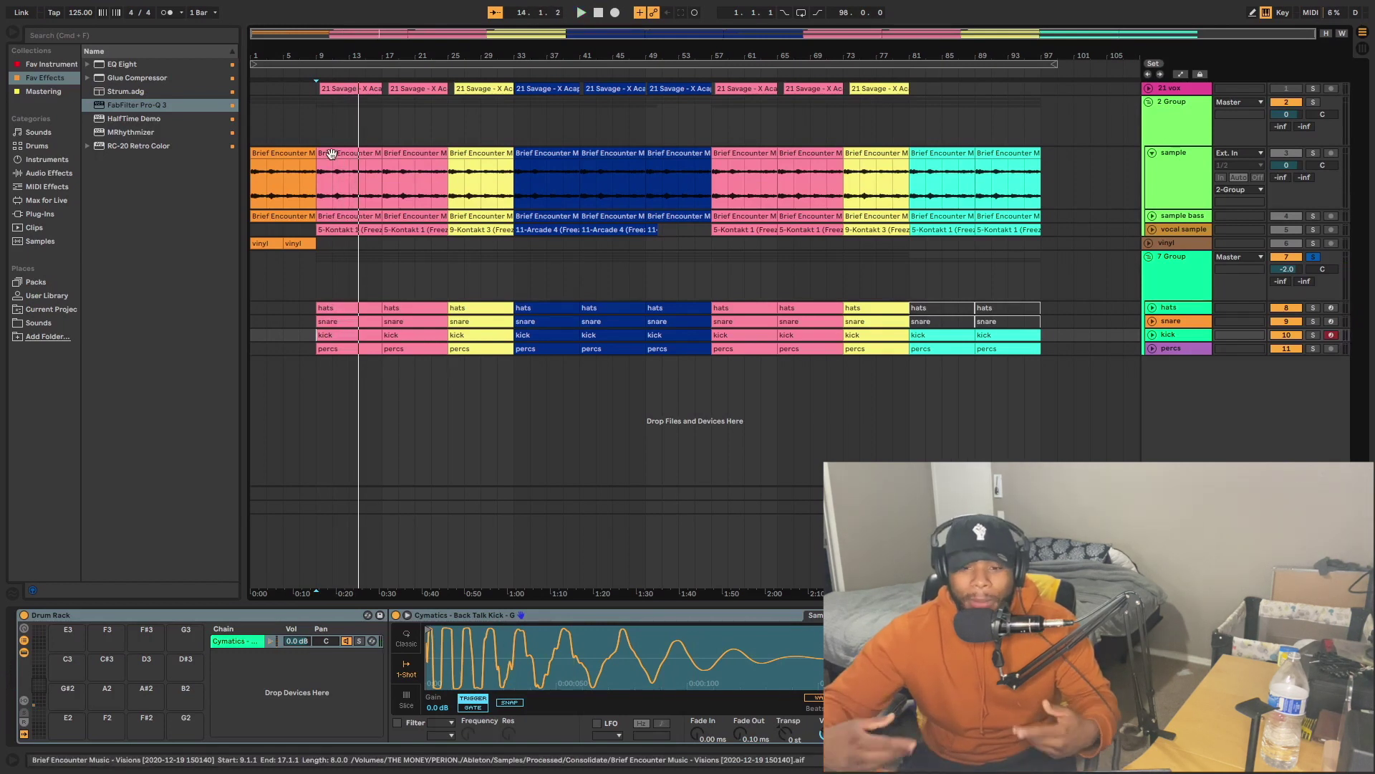
Display the sample bass track's EQ Eight and A Bit Warmer, and audition the track soloed.
left_click(1175, 212)
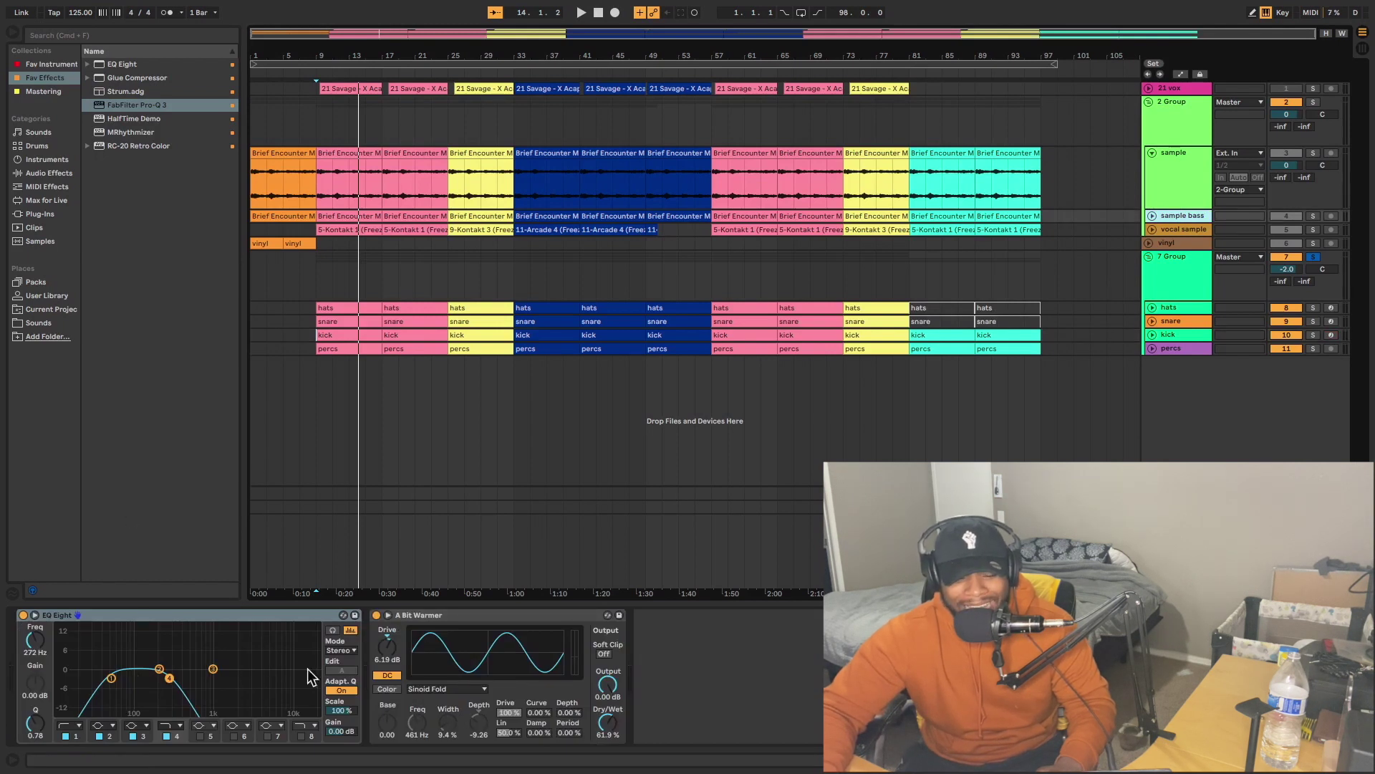
left_click(1312, 216)
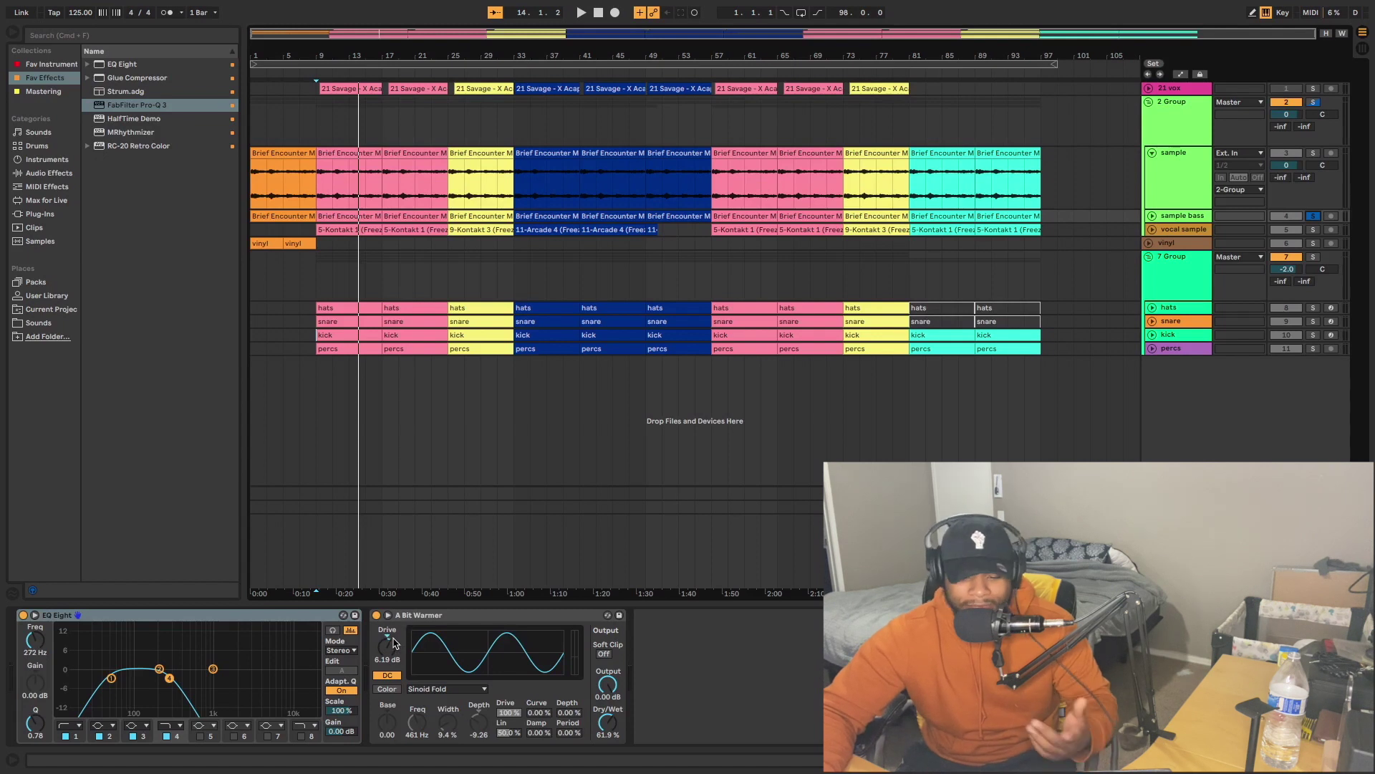
key("space")
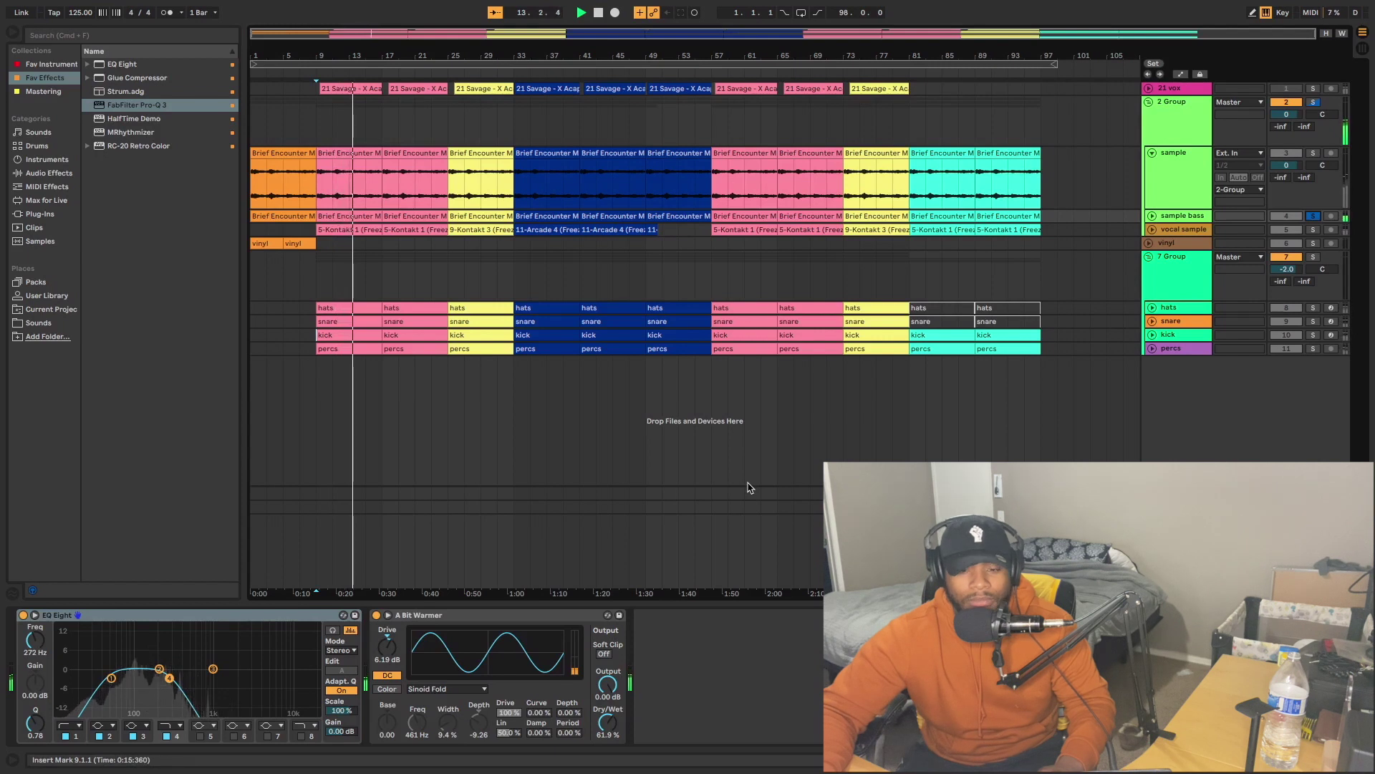
key("space")
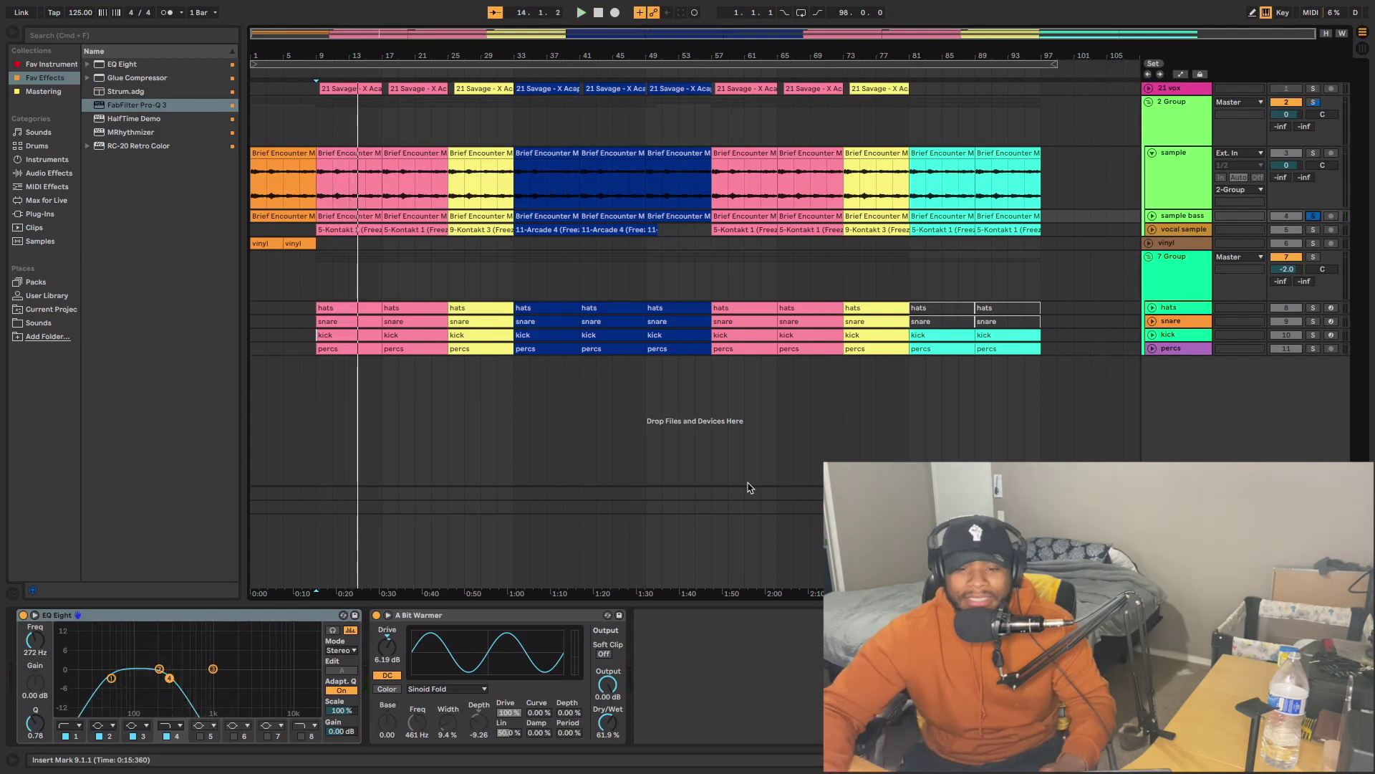
Display the sample track's EQ Eight, audition the sample and sample bass tracks soloed together, and release the sample track's solo.
left_click(1185, 171)
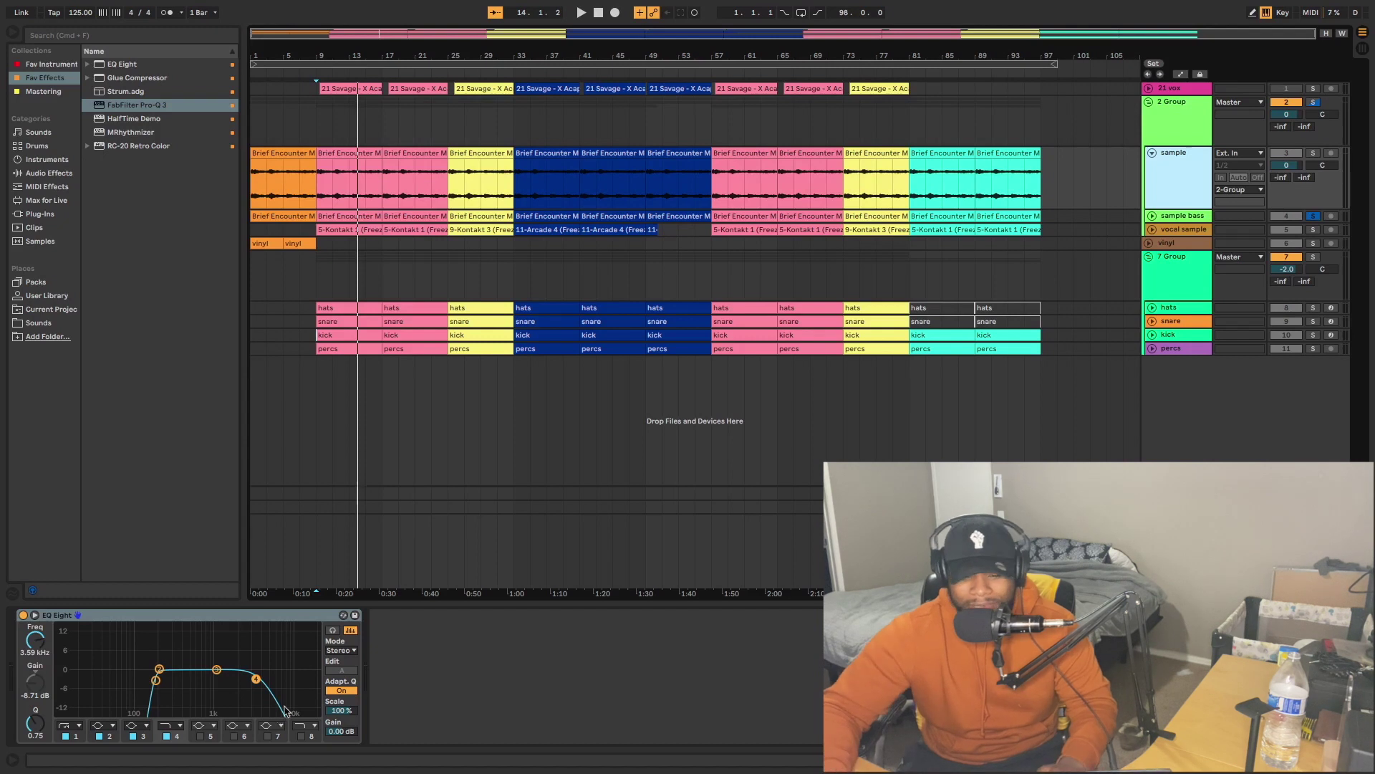
left_click(1318, 217)
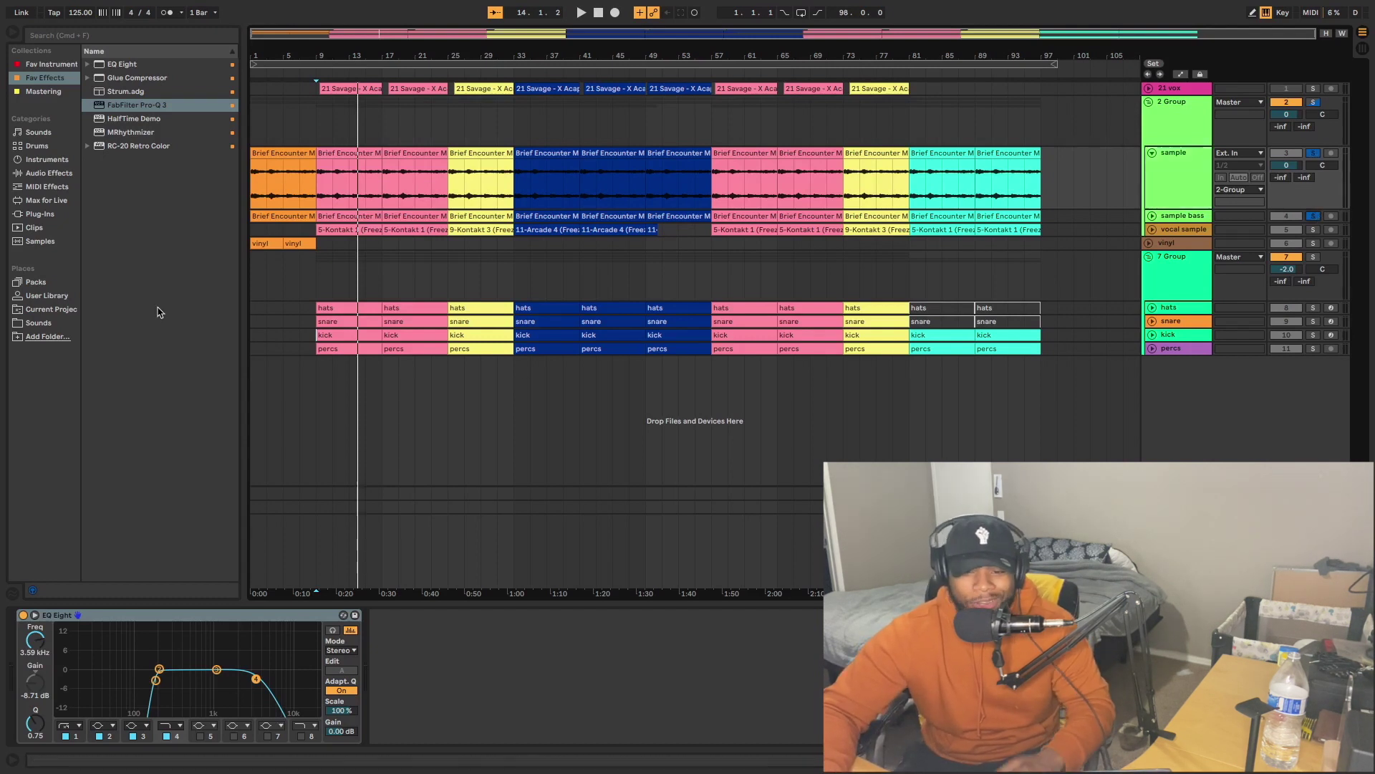
key("space")
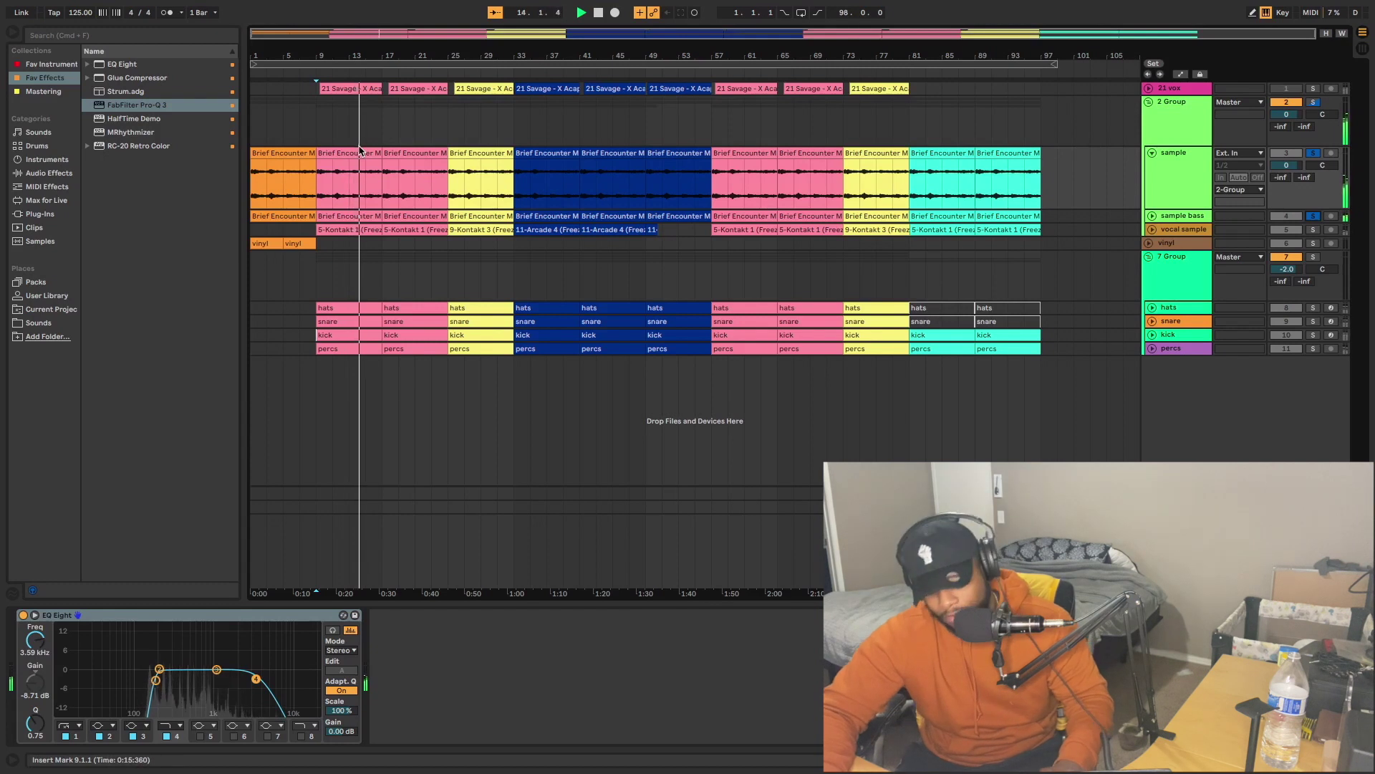
left_click(1312, 155)
key("space")
Open the first 5-Kontakt 1 clip on the vocal sample track and audition it soloed and in the full mix.
left_click(342, 179)
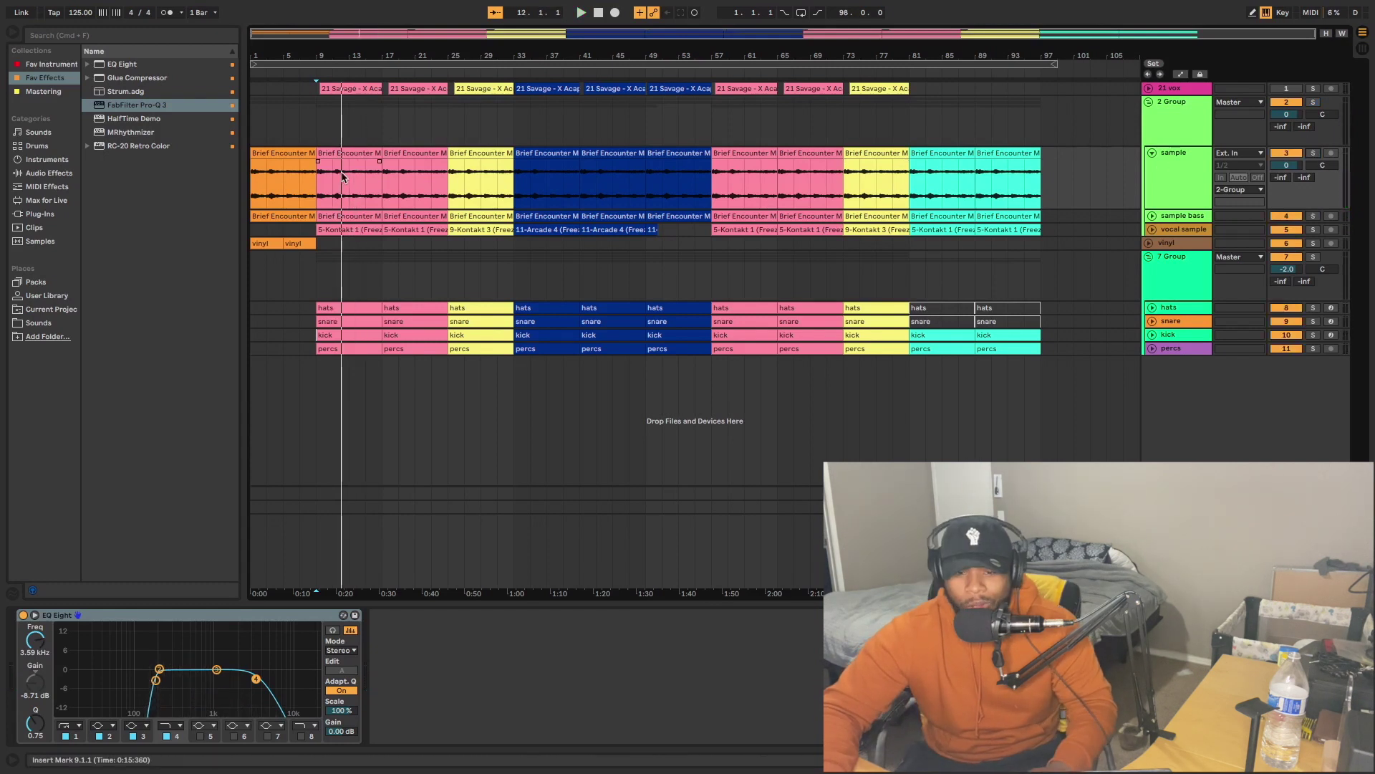
double_click(343, 230)
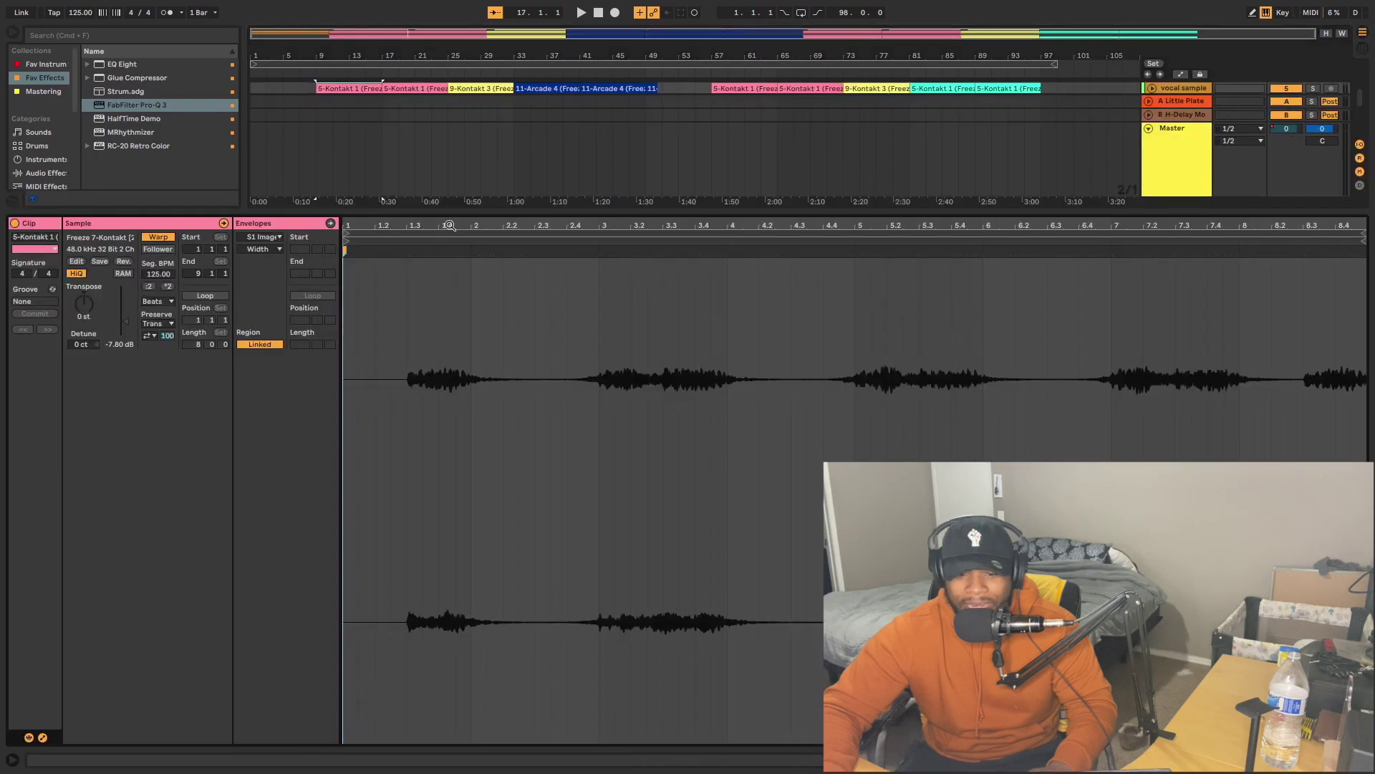
key("space")
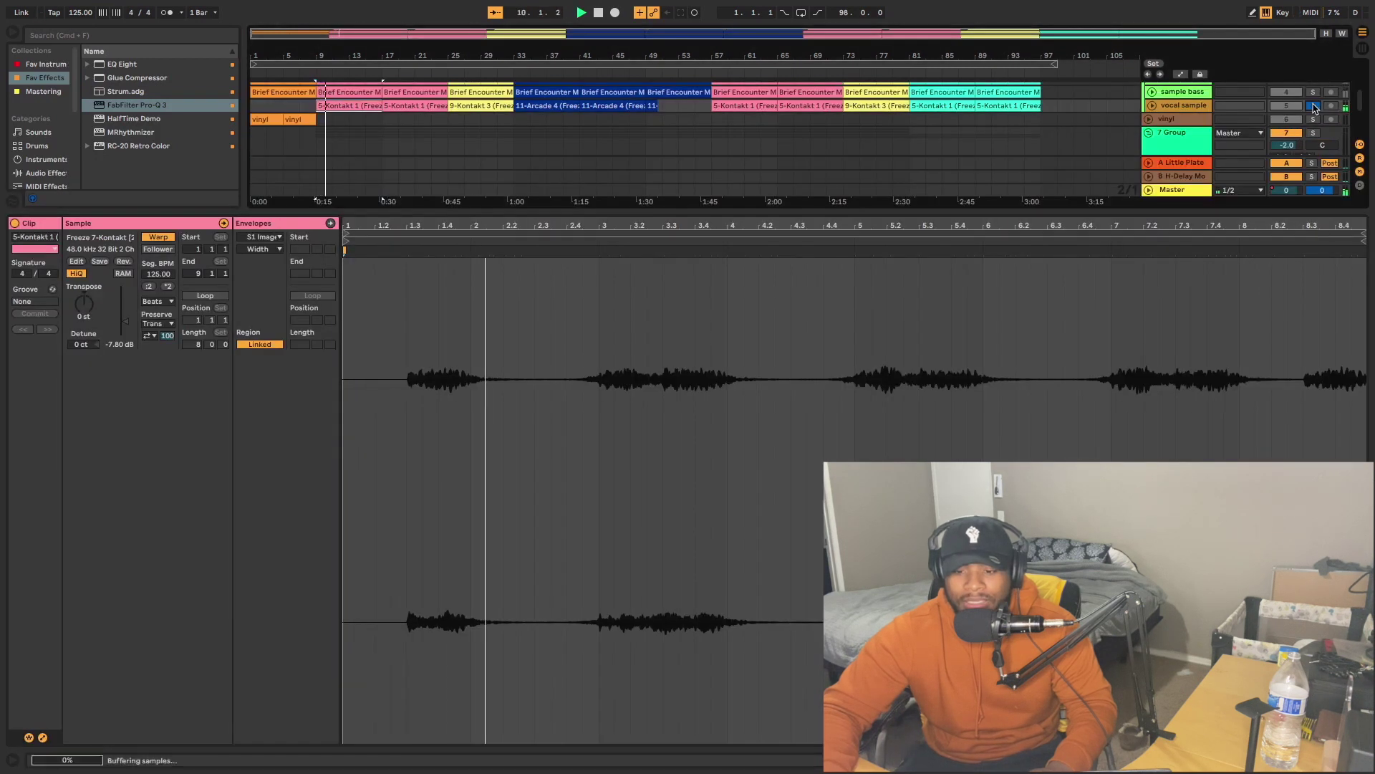
left_click(1314, 106)
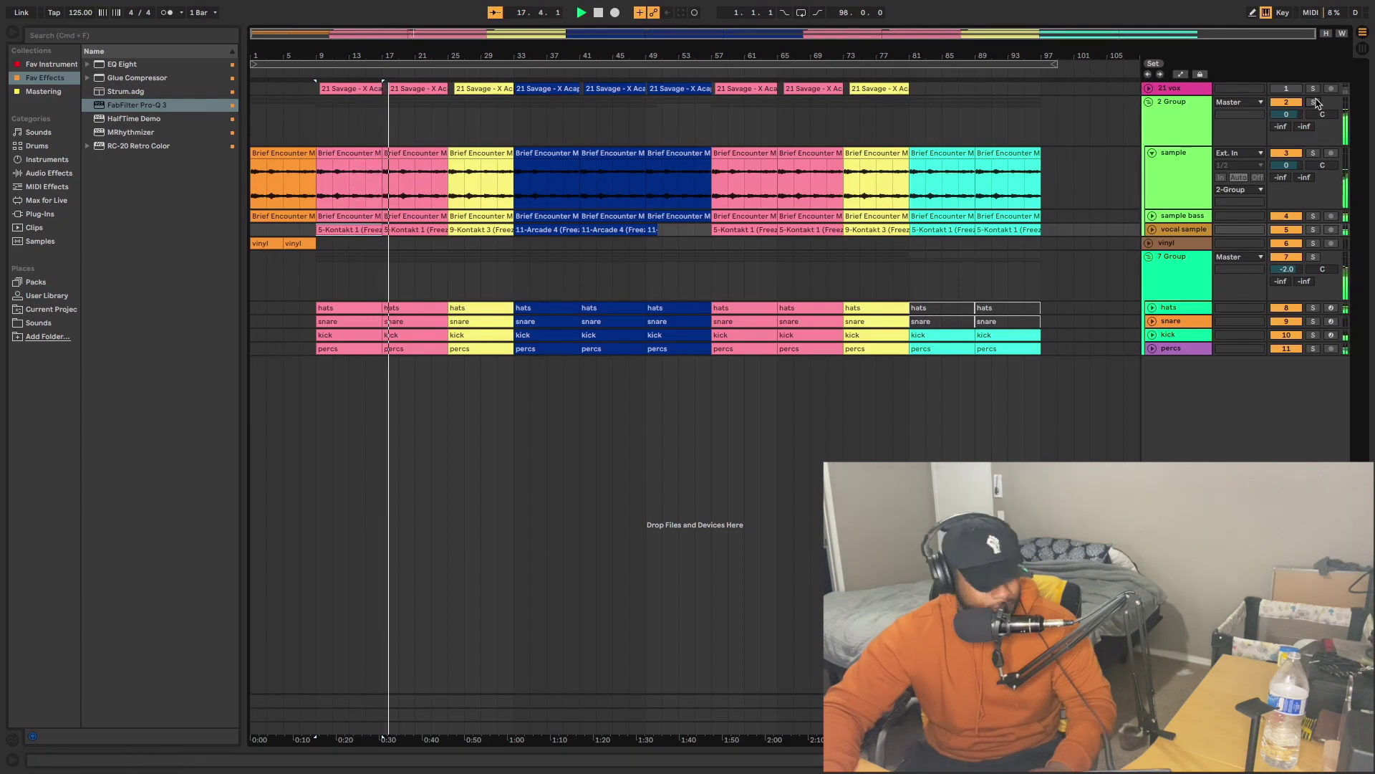
key("space")
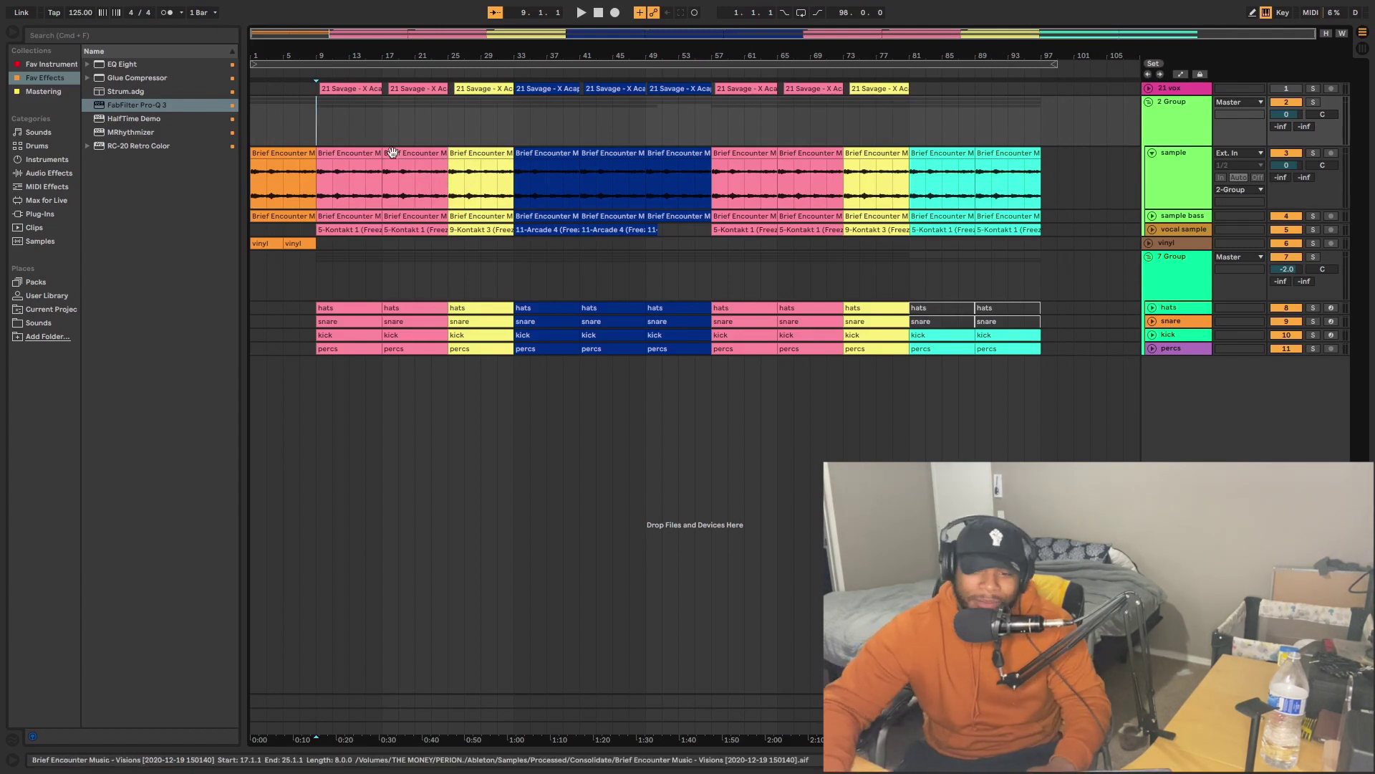
Open the first 21 Savage - X Acapella clip, examine its warp markers and waveform, and collapse the clip view.
scroll(307, 116, "up", 5)
scroll(307, 116, "up", 2)
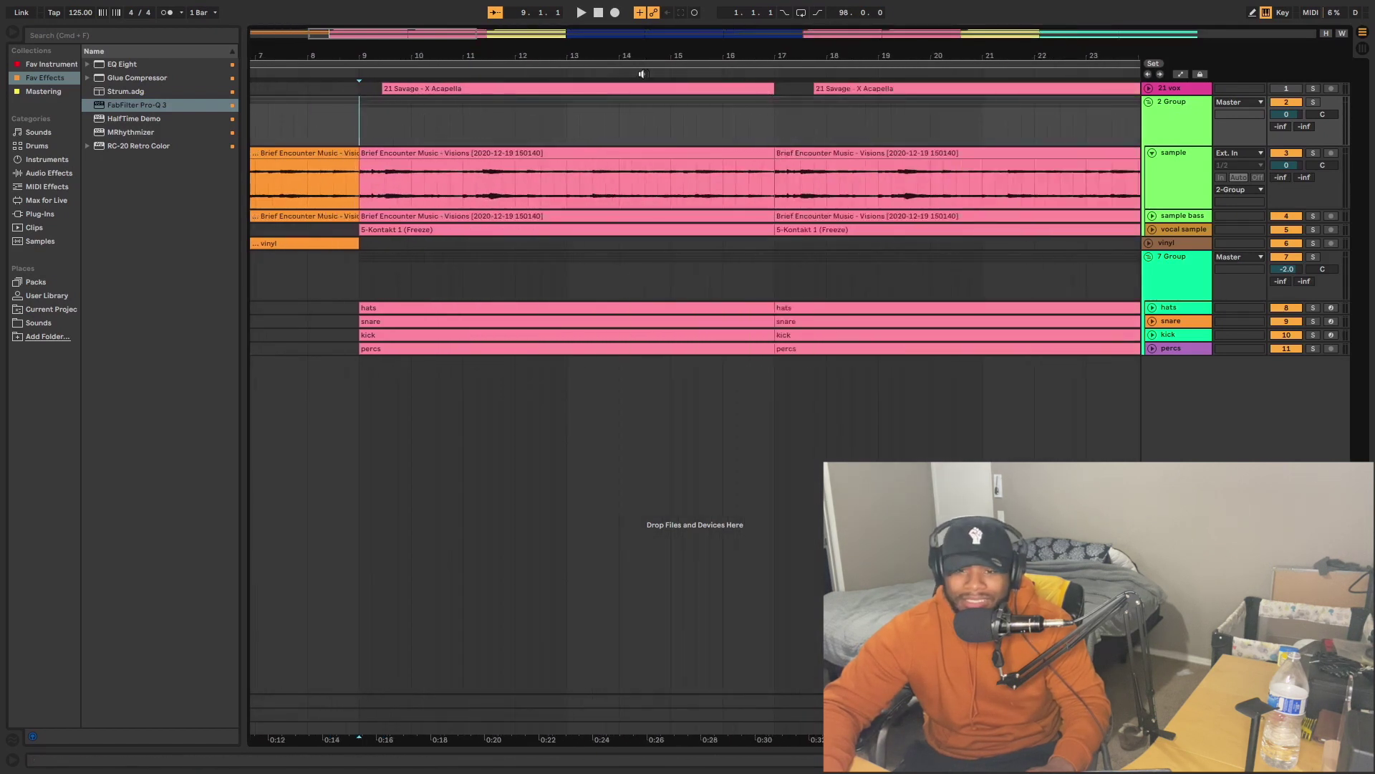
scroll(389, 93, "up", 3)
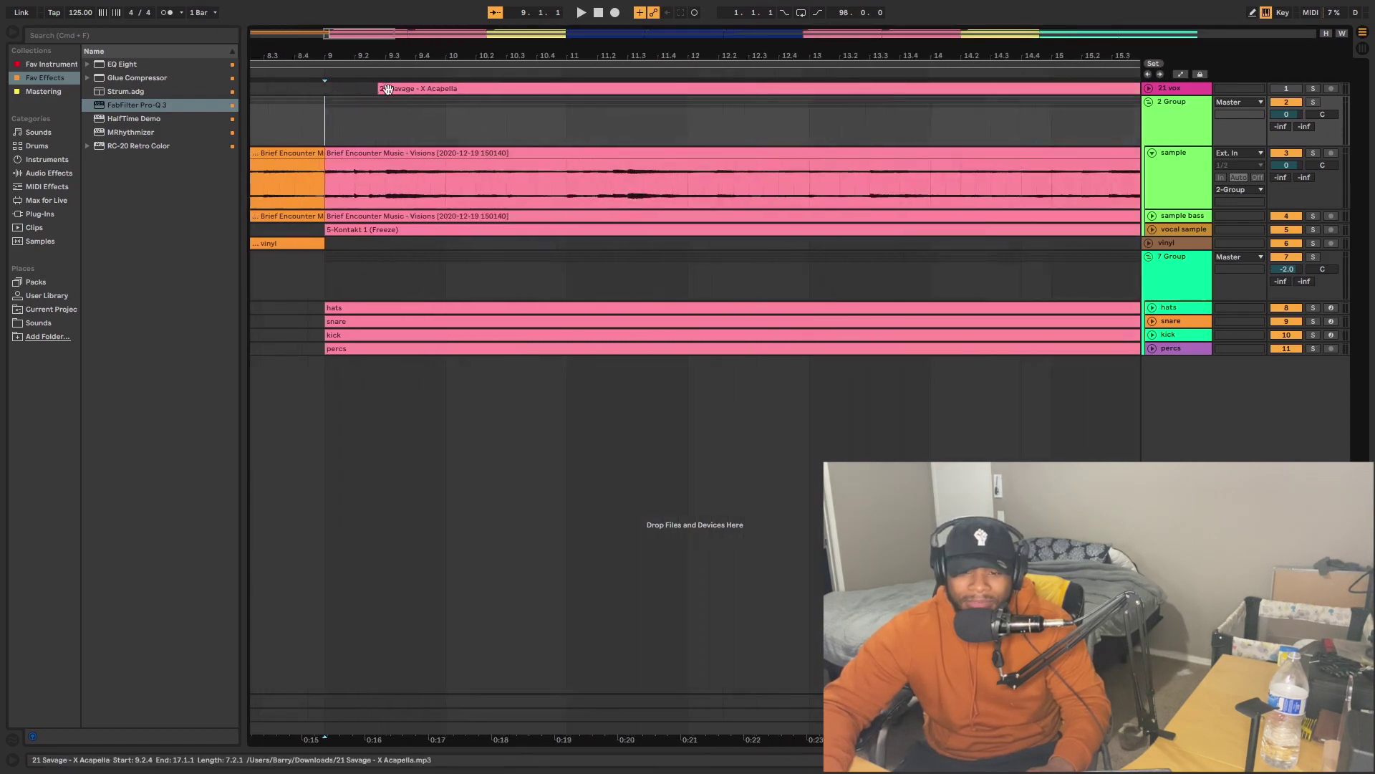
scroll(379, 92, "right", 1)
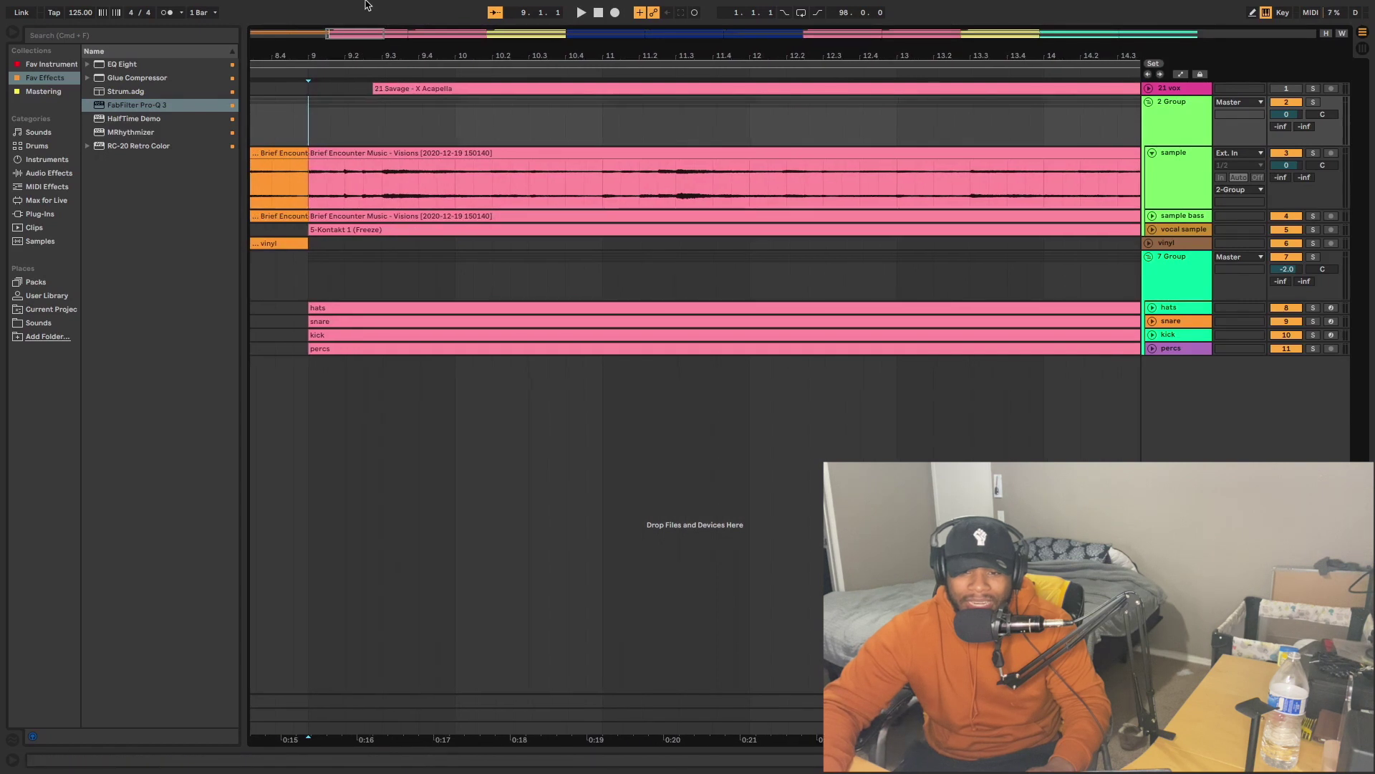
scroll(388, 96, "down", 6)
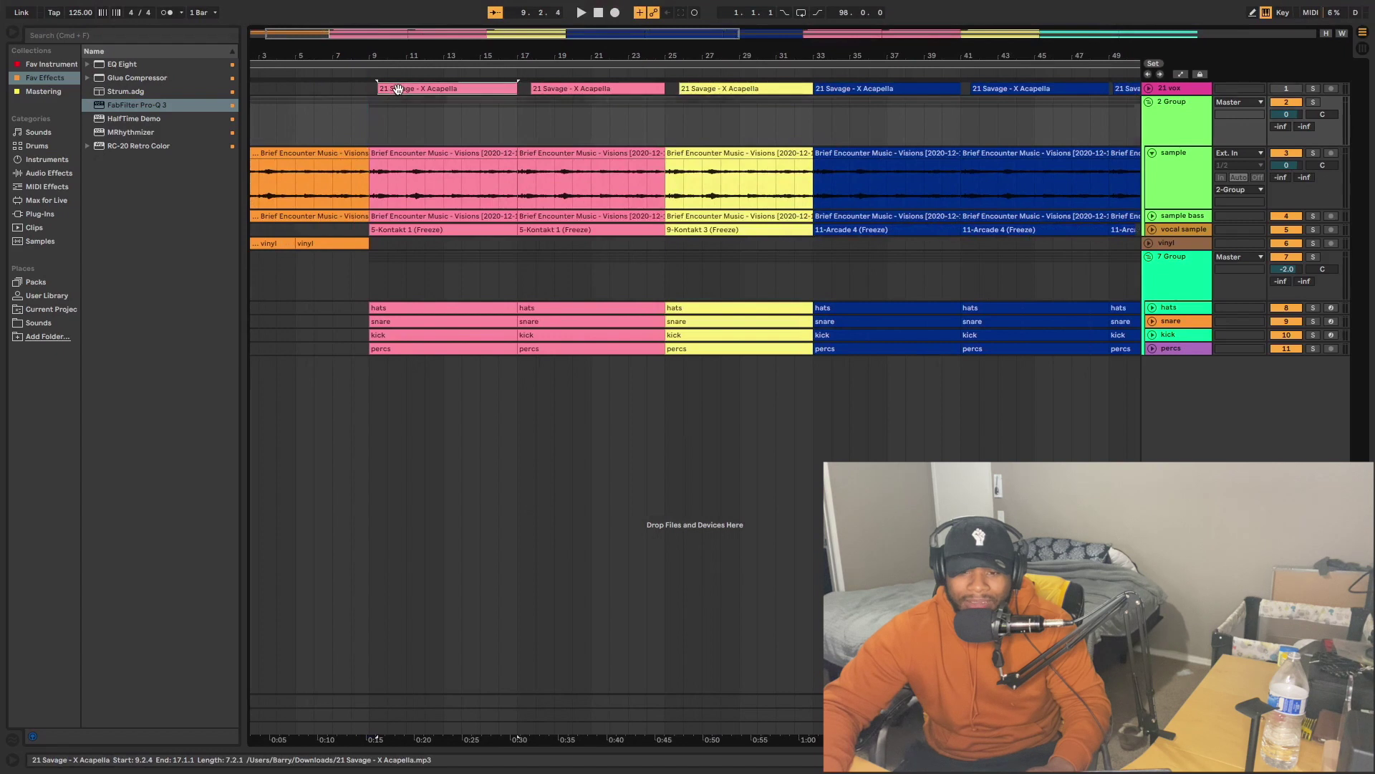
double_click(398, 89)
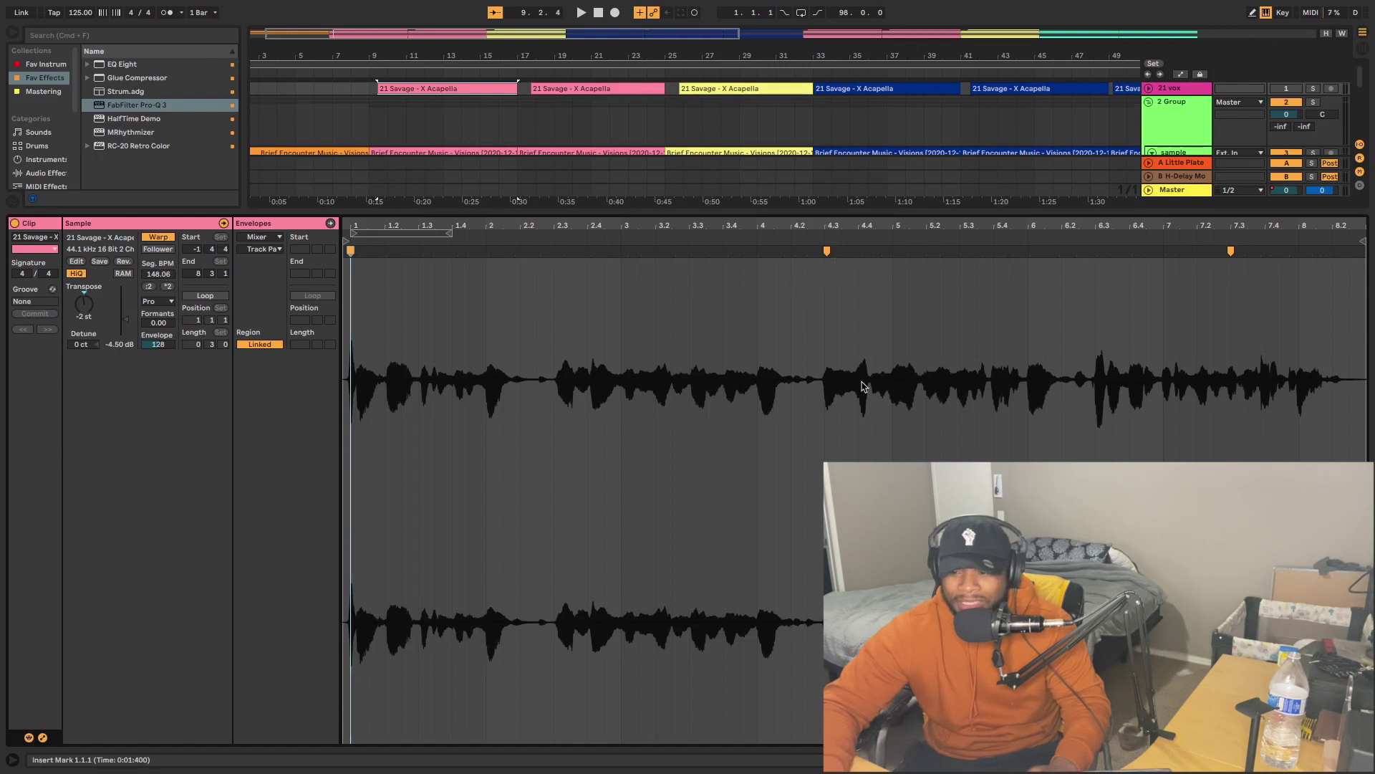
scroll(862, 387, "right", 8)
scroll(711, 257, "up", 5)
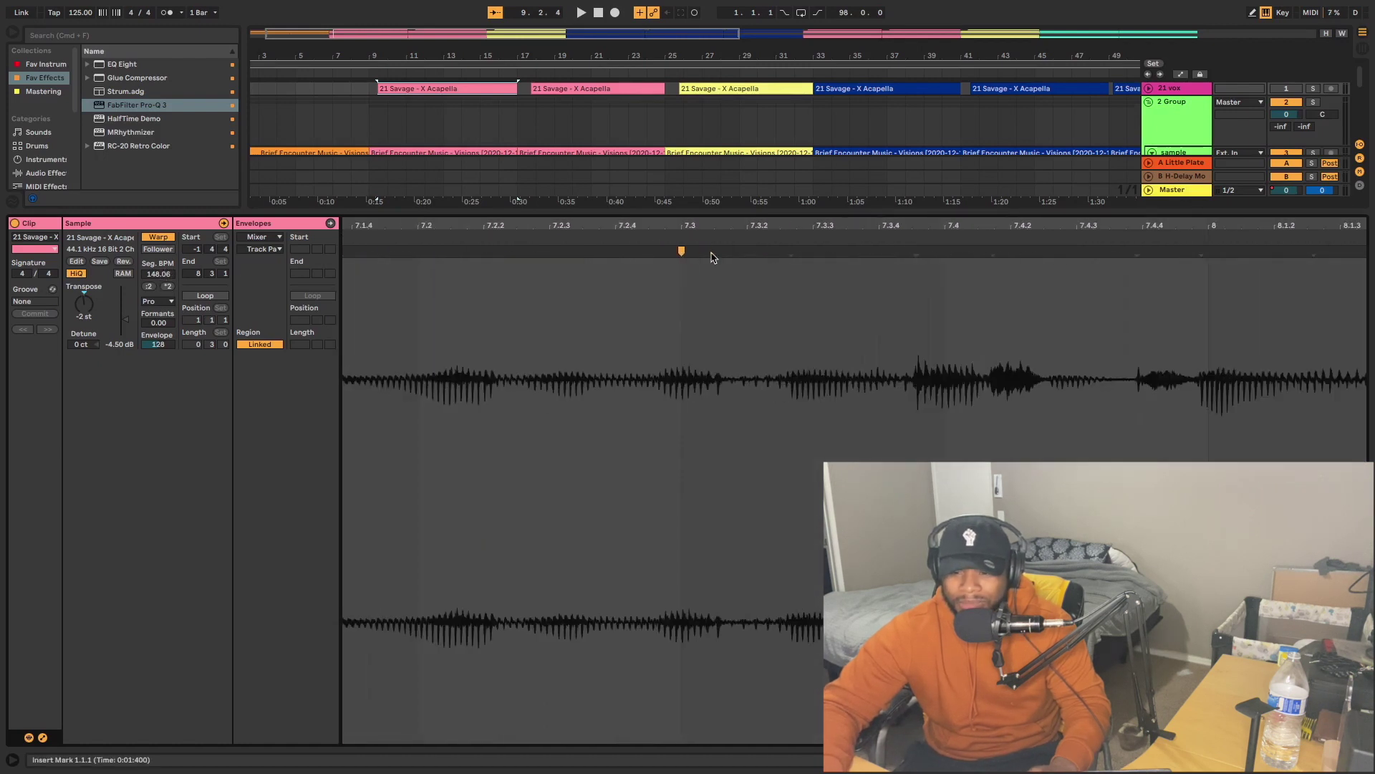
scroll(619, 312, "down", 8)
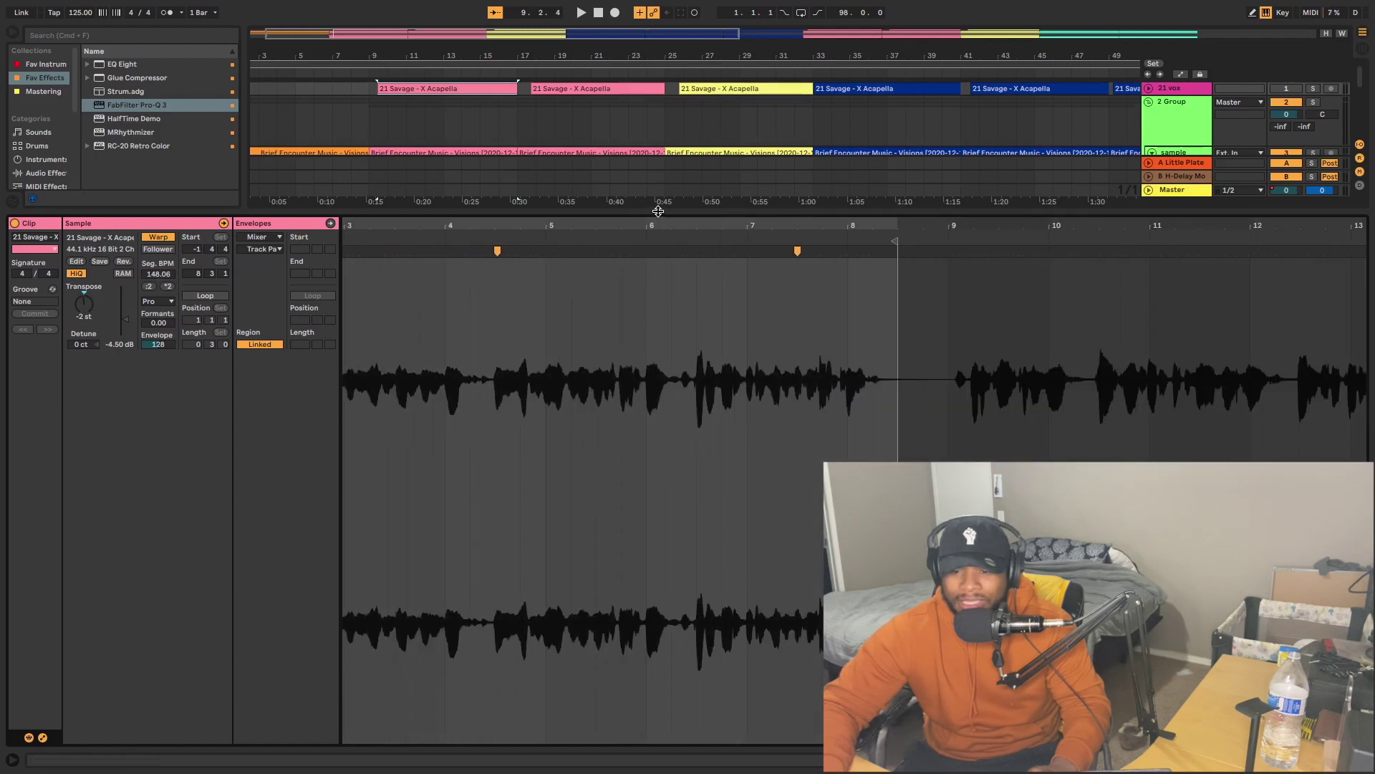
left_click_drag(658, 210, 659, 738)
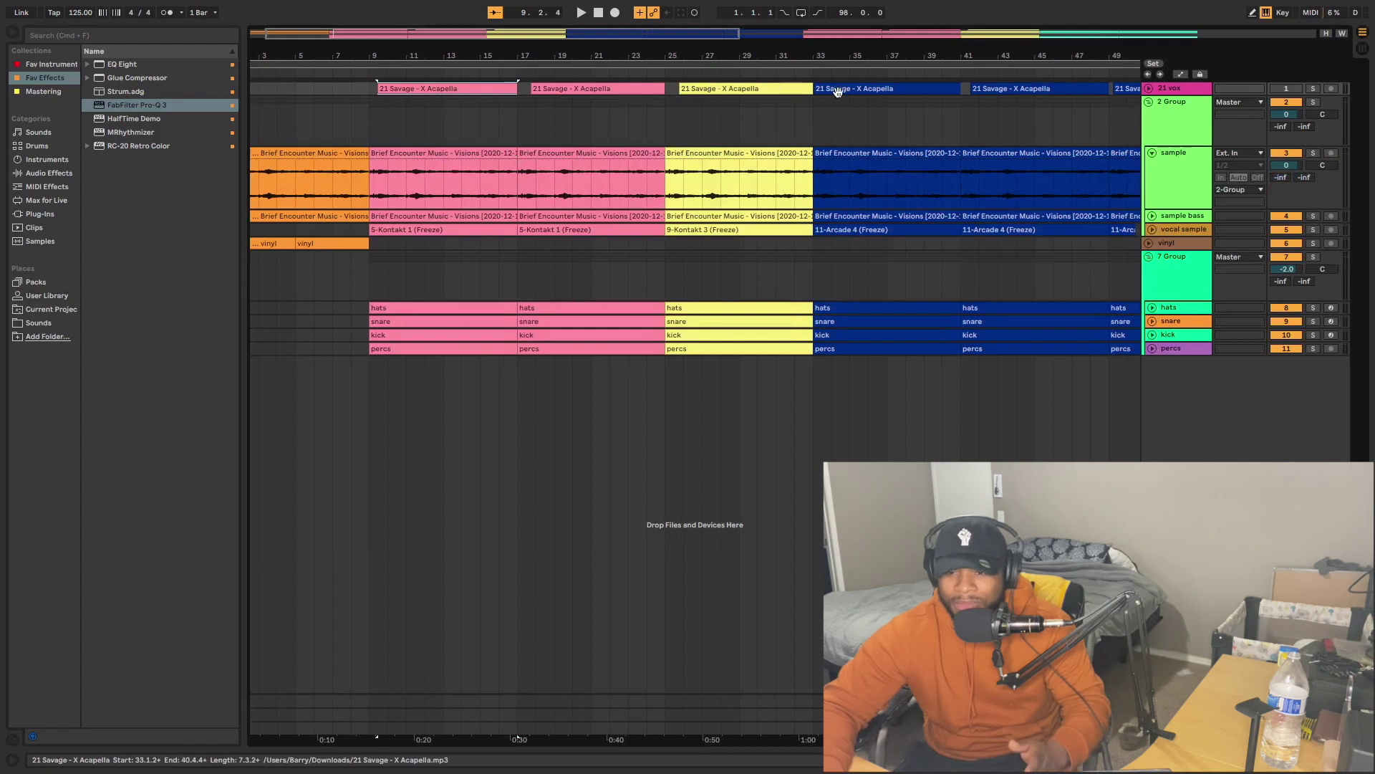
Play the first 21 Savage - X Acapella clip with the 21 vox track soloed.
scroll(937, 91, "right", 10)
scroll(937, 91, "down", 6)
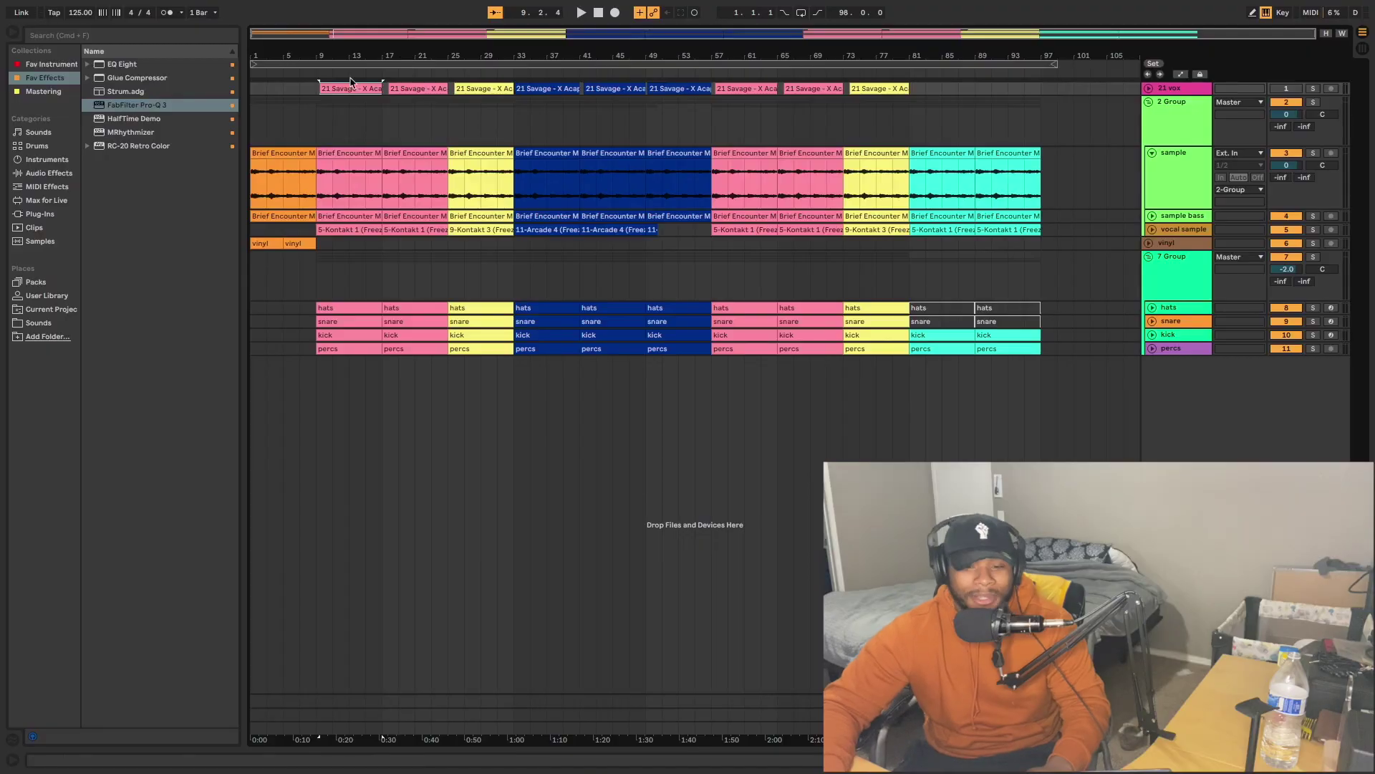
key("space")
left_click(1313, 89)
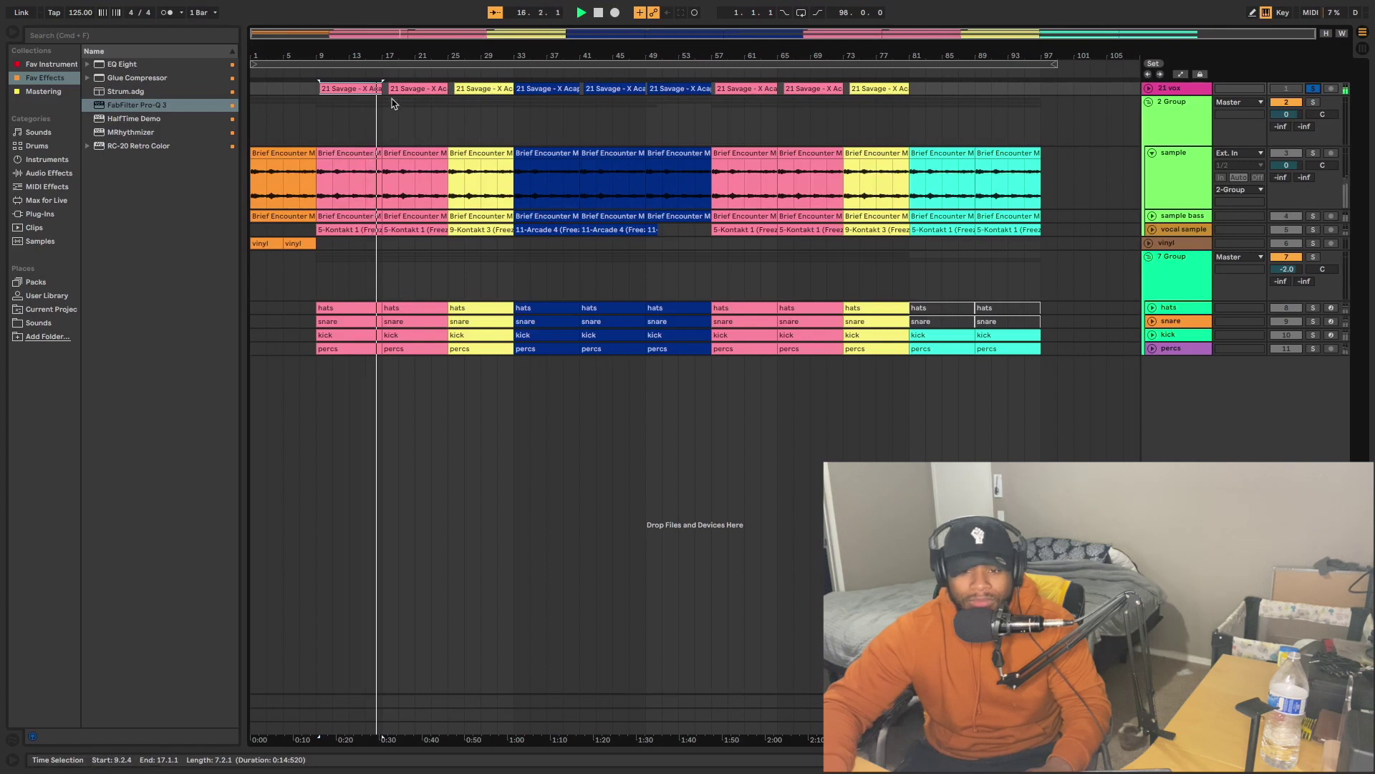
Unfold the 21 vox track, release its solo, and play the full mix from bar 9.
key("plus")
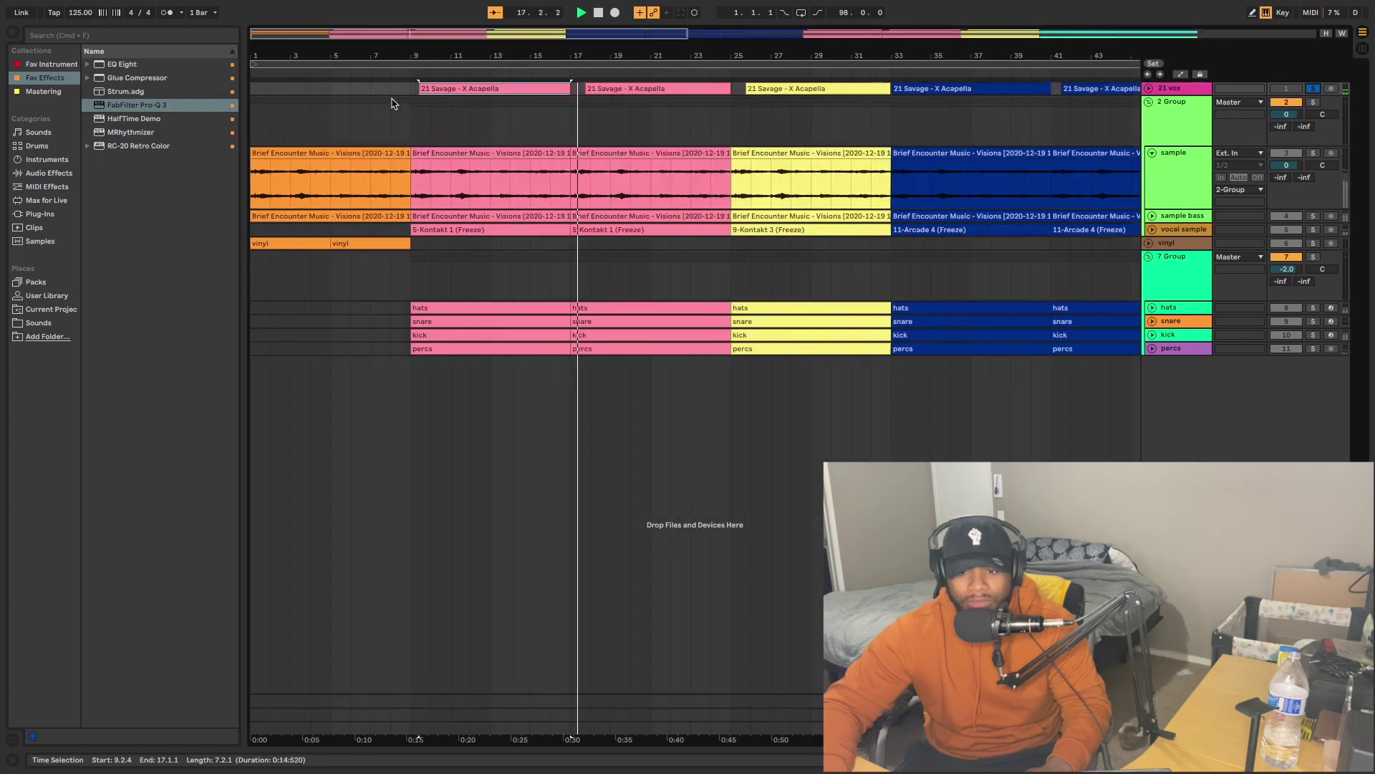
left_click(1149, 89)
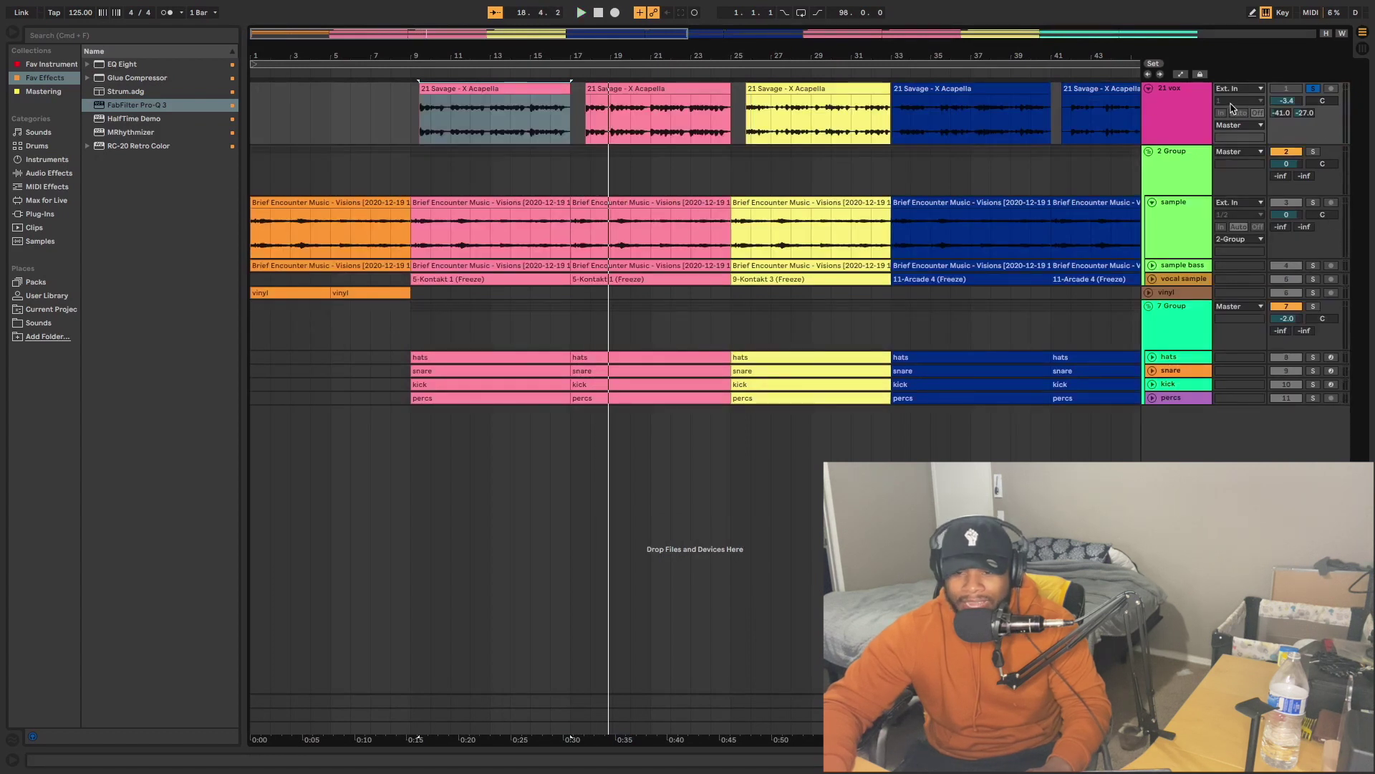
left_click(423, 134)
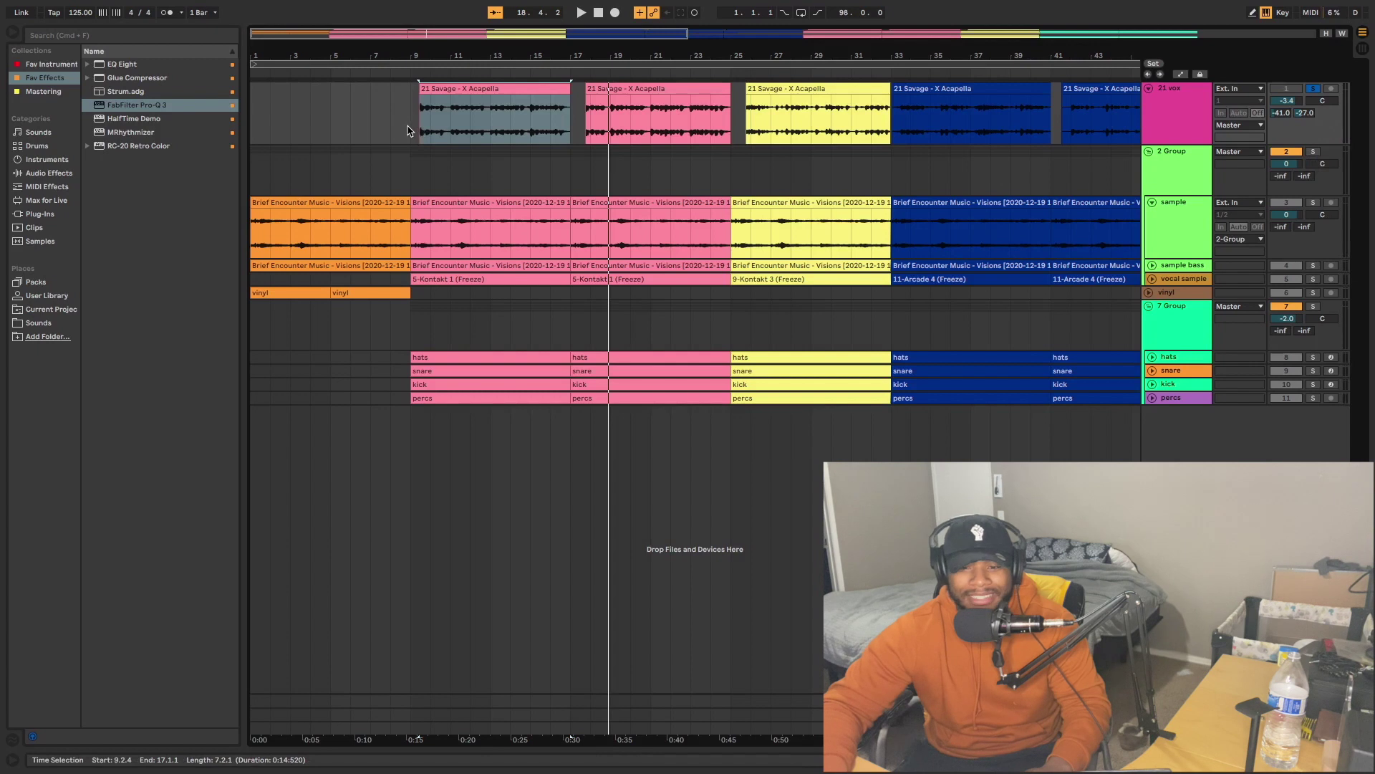
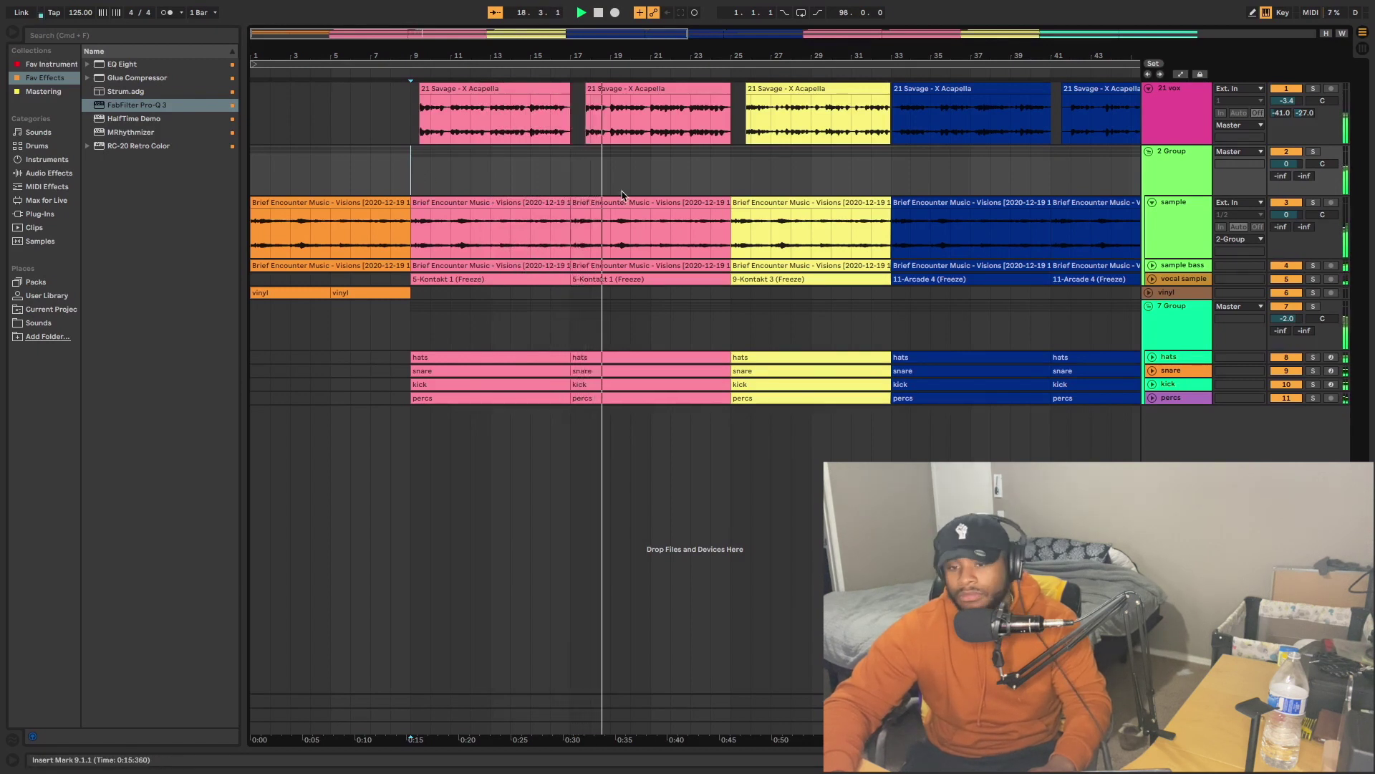
Open the 9-Kontakt 3 (Freeze) clip at bar 25 on the vocal sample track and audition it in the mix.
key("minus")
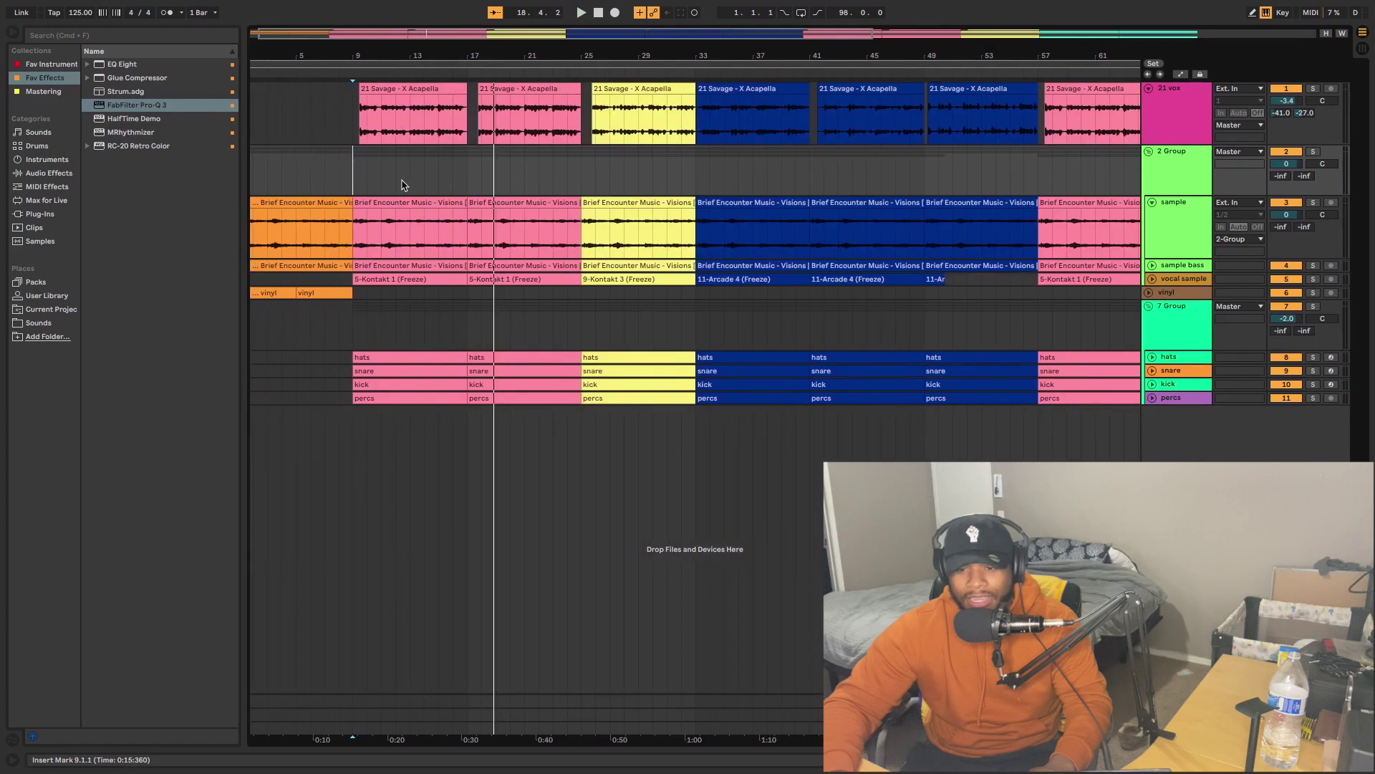
double_click(625, 282)
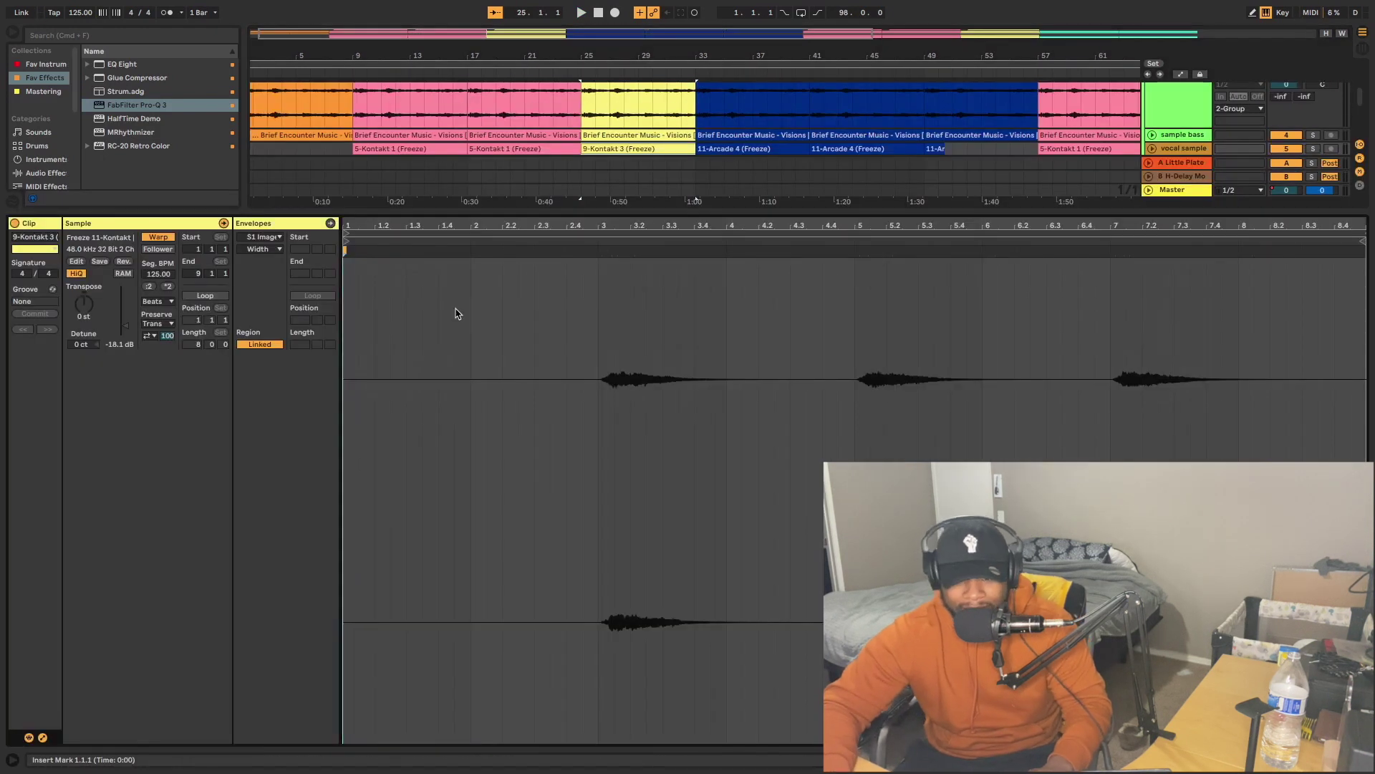
key("space")
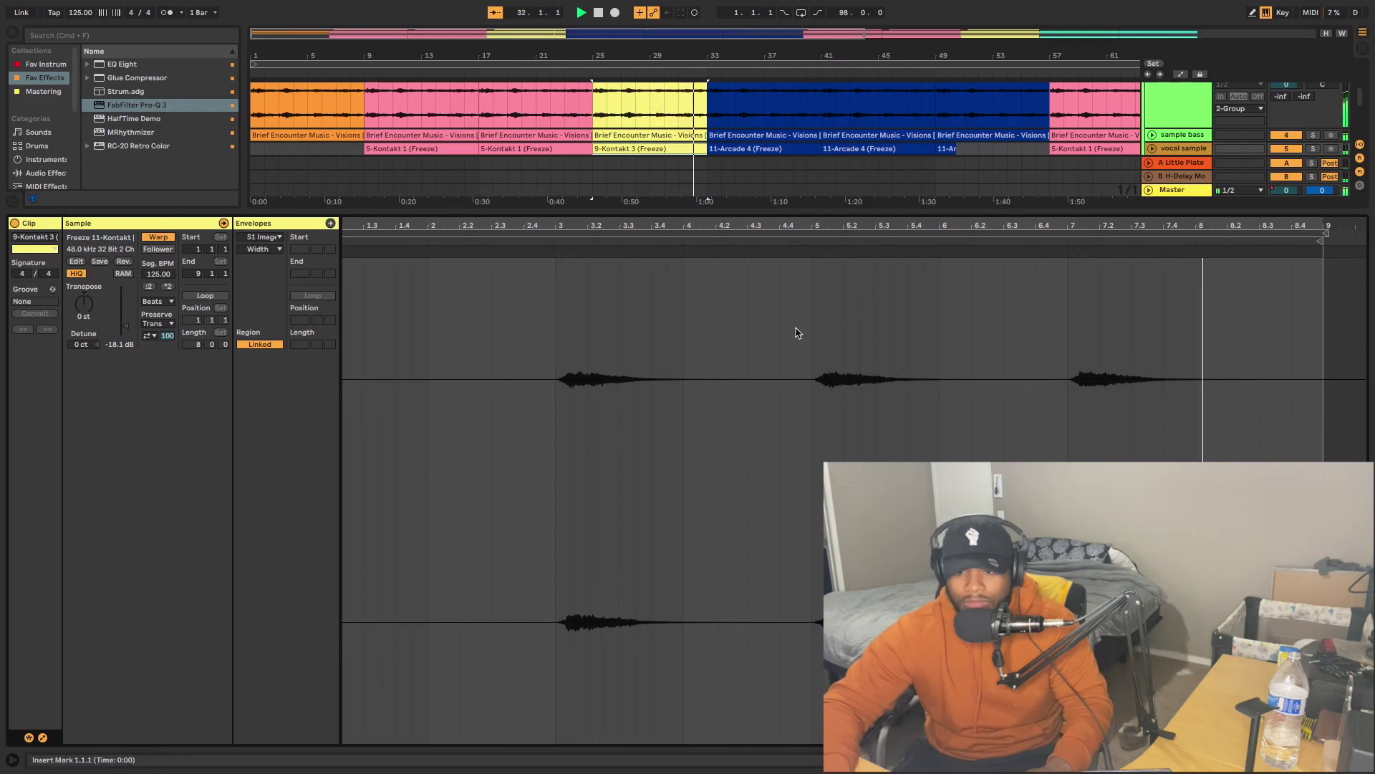
key("space")
key("space")
key("space")
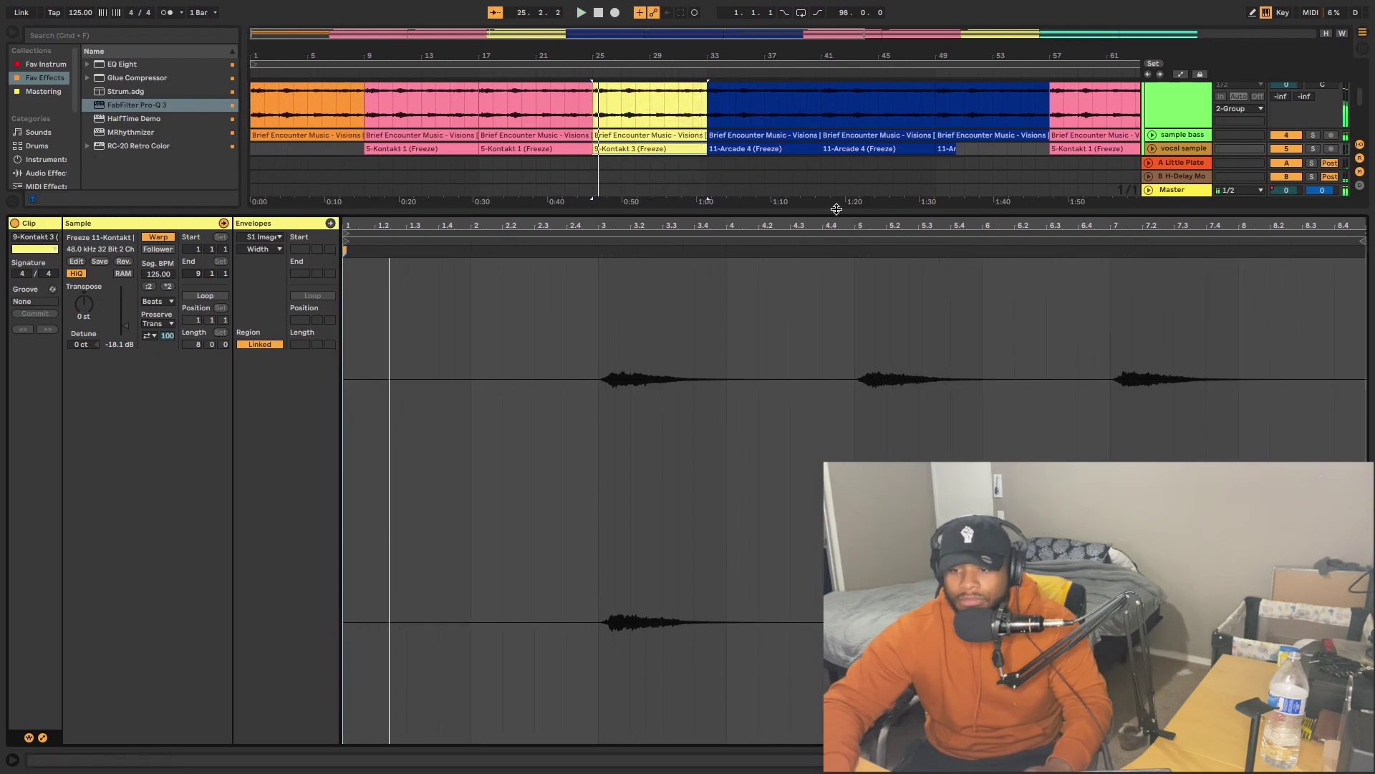
Open the first 11-Arcade 4 (Freeze) clip on the vocal sample track and play the mix from bar 33.
left_click_drag(838, 217, 774, 603)
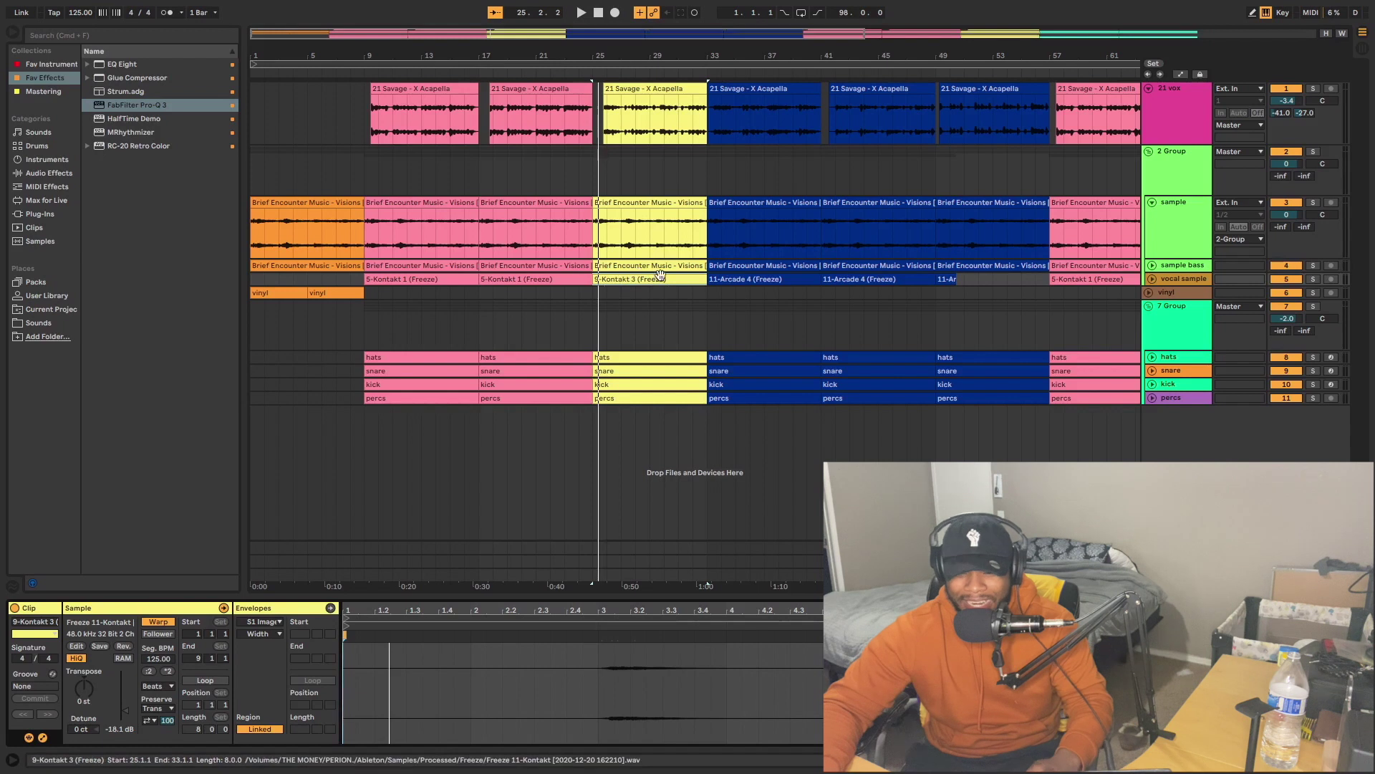
left_click(710, 282)
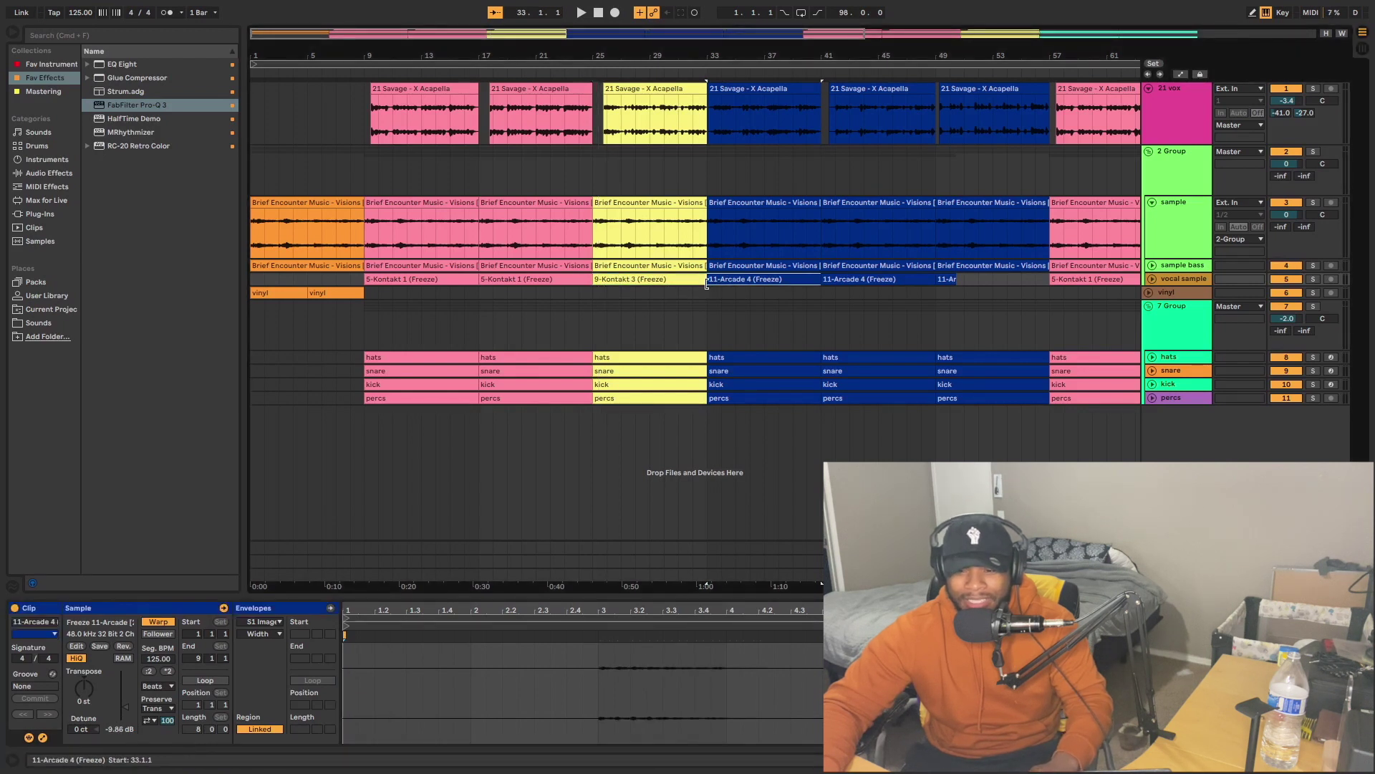
key("space")
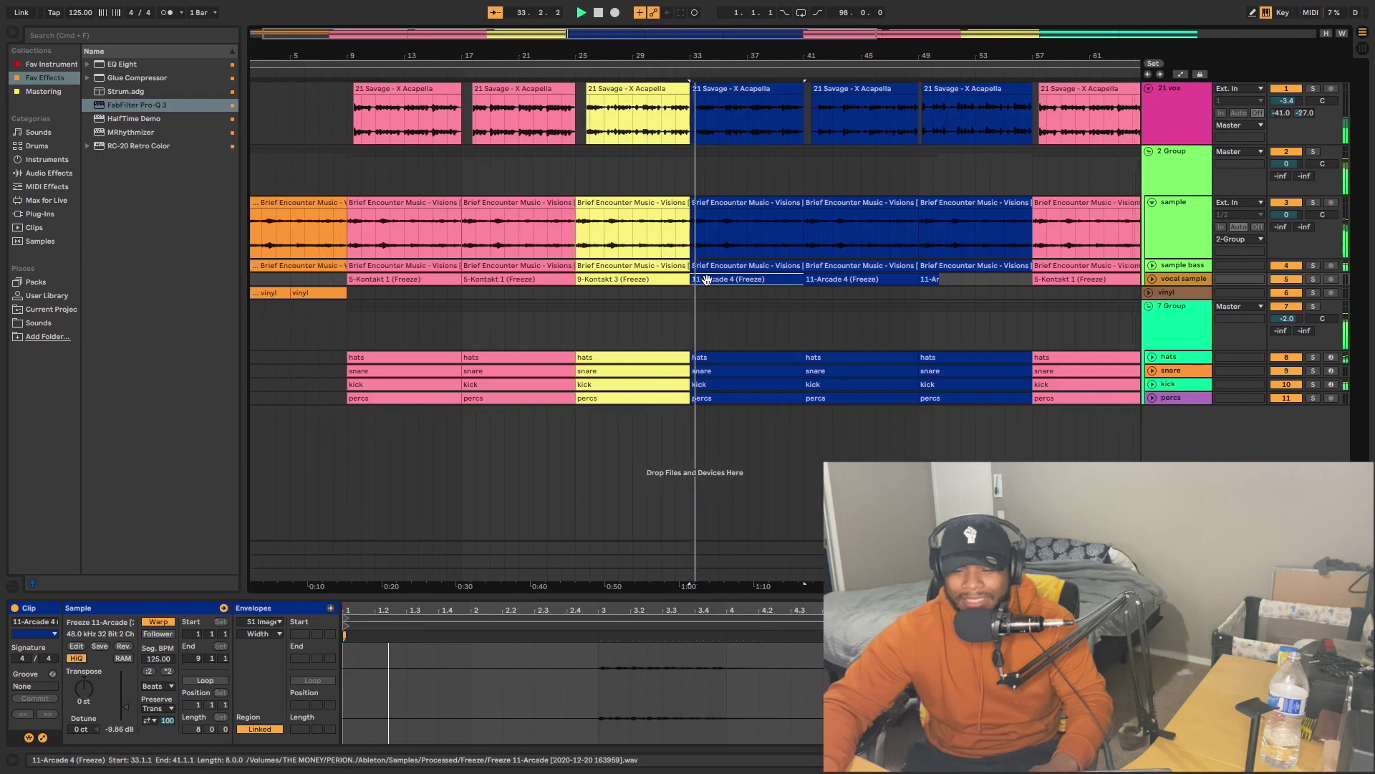
scroll(752, 279, "up", 10)
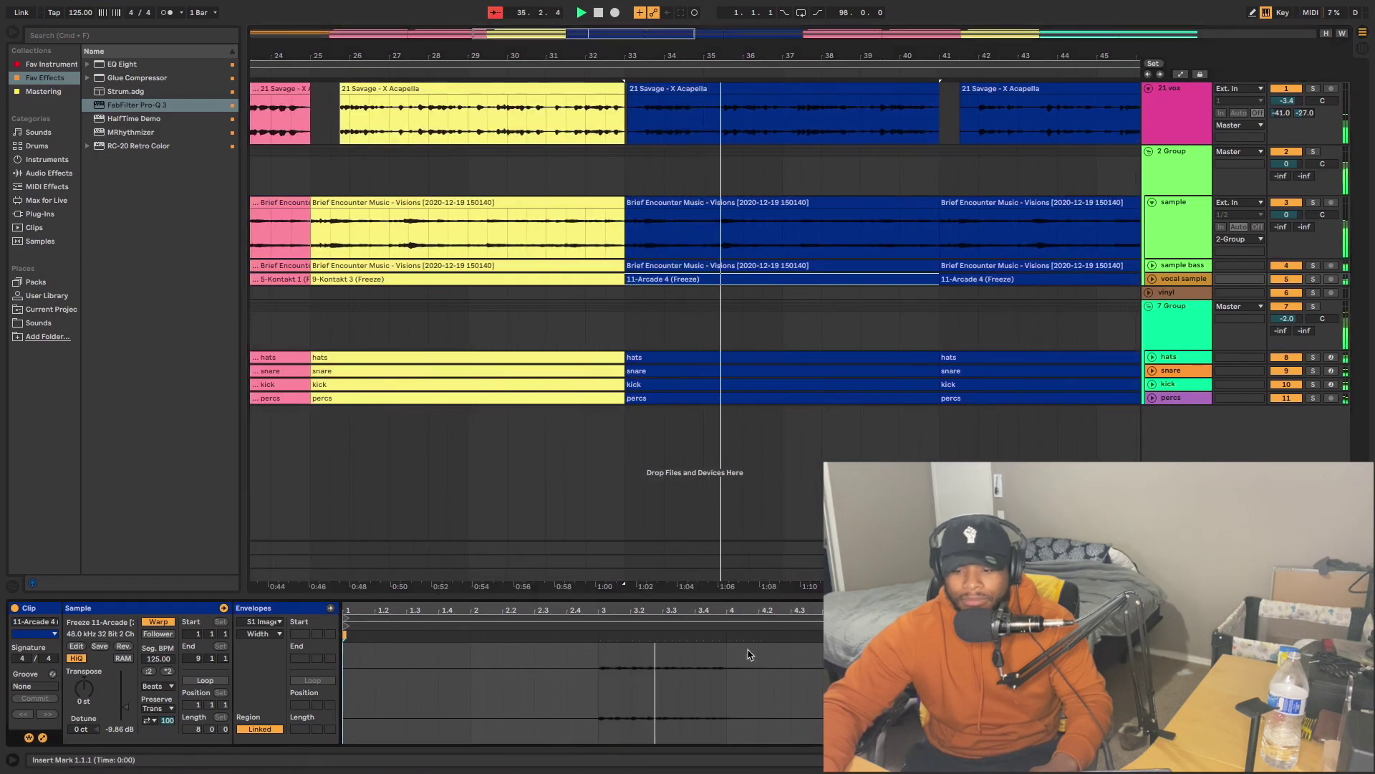
Examine the 11-Arcade 4 clip's waveform in an enlarged clip view, toggle the vocal sample track's solo during playback, and collapse the clip view.
left_click_drag(775, 593, 775, 319)
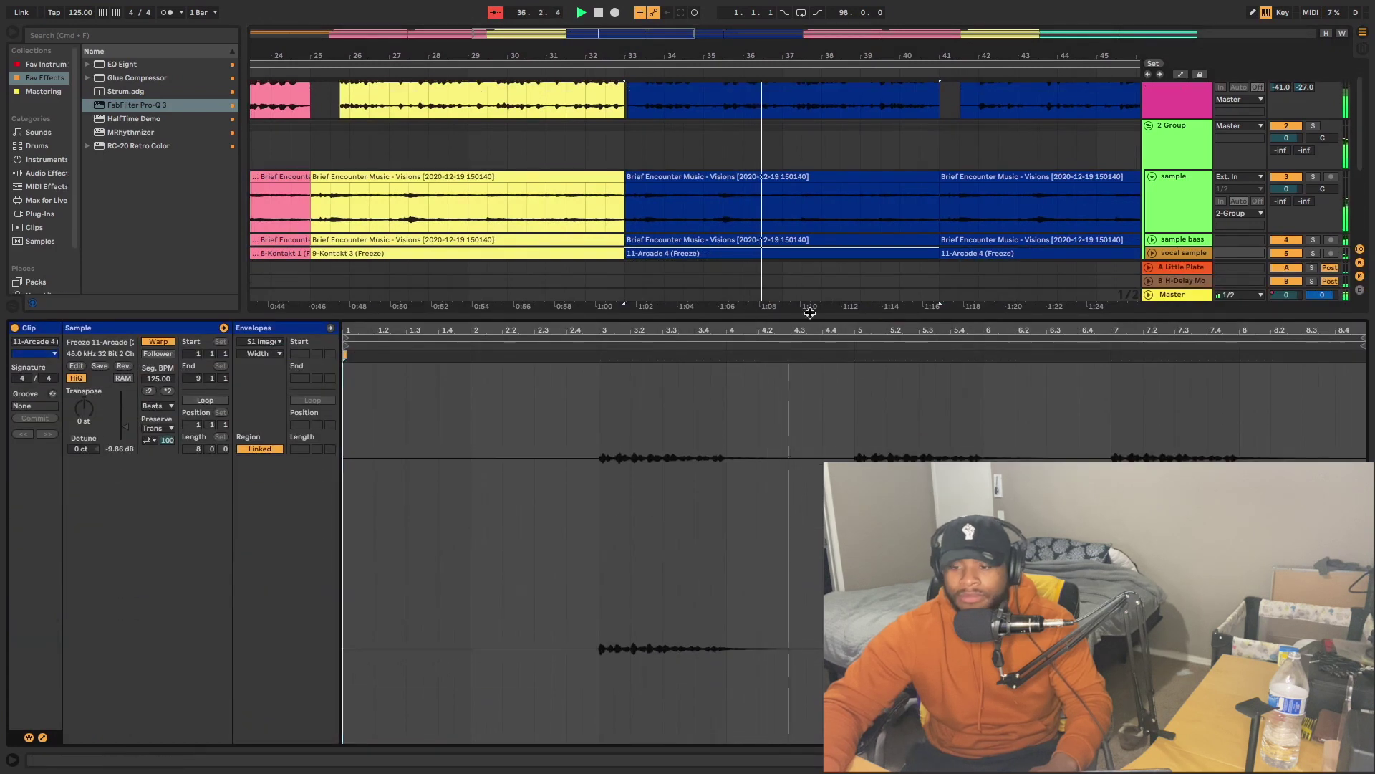
scroll(1247, 215, "down", 4)
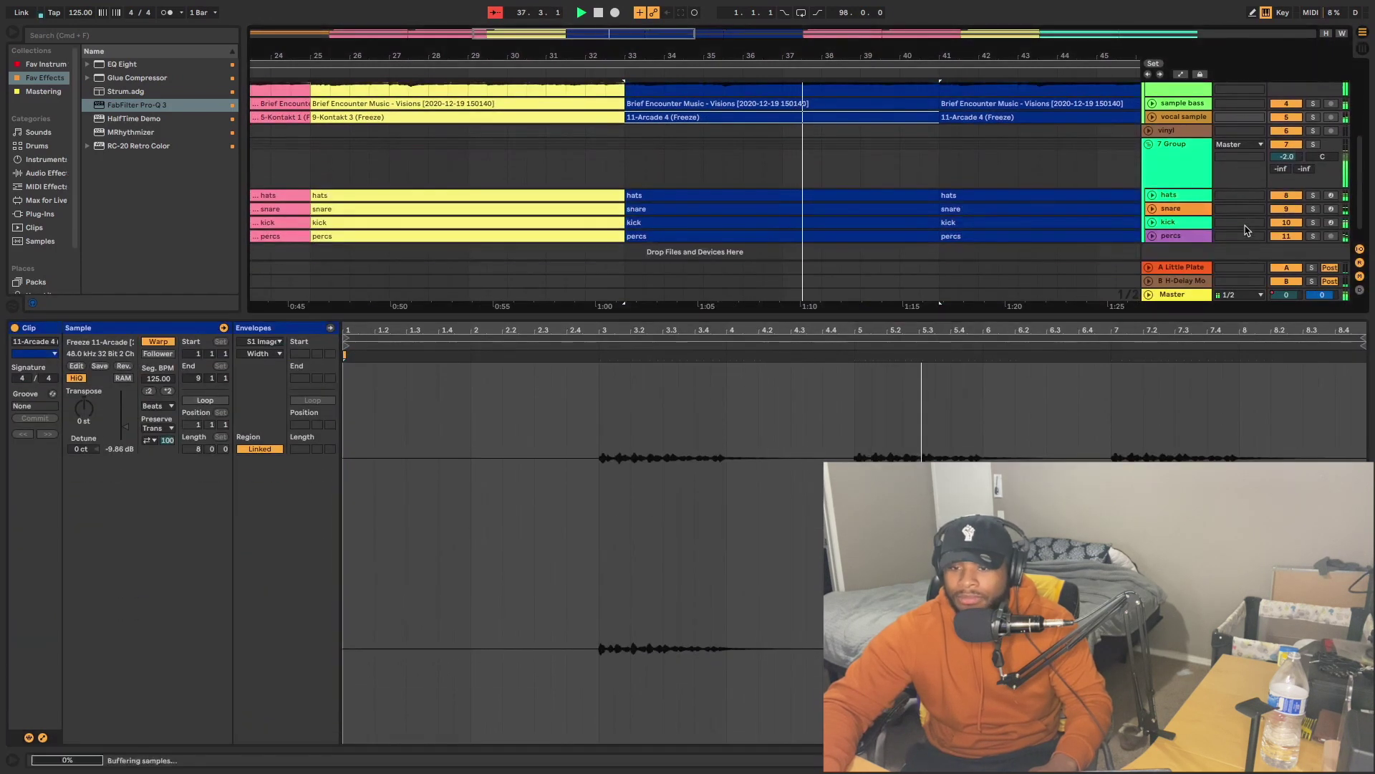
left_click(1313, 118)
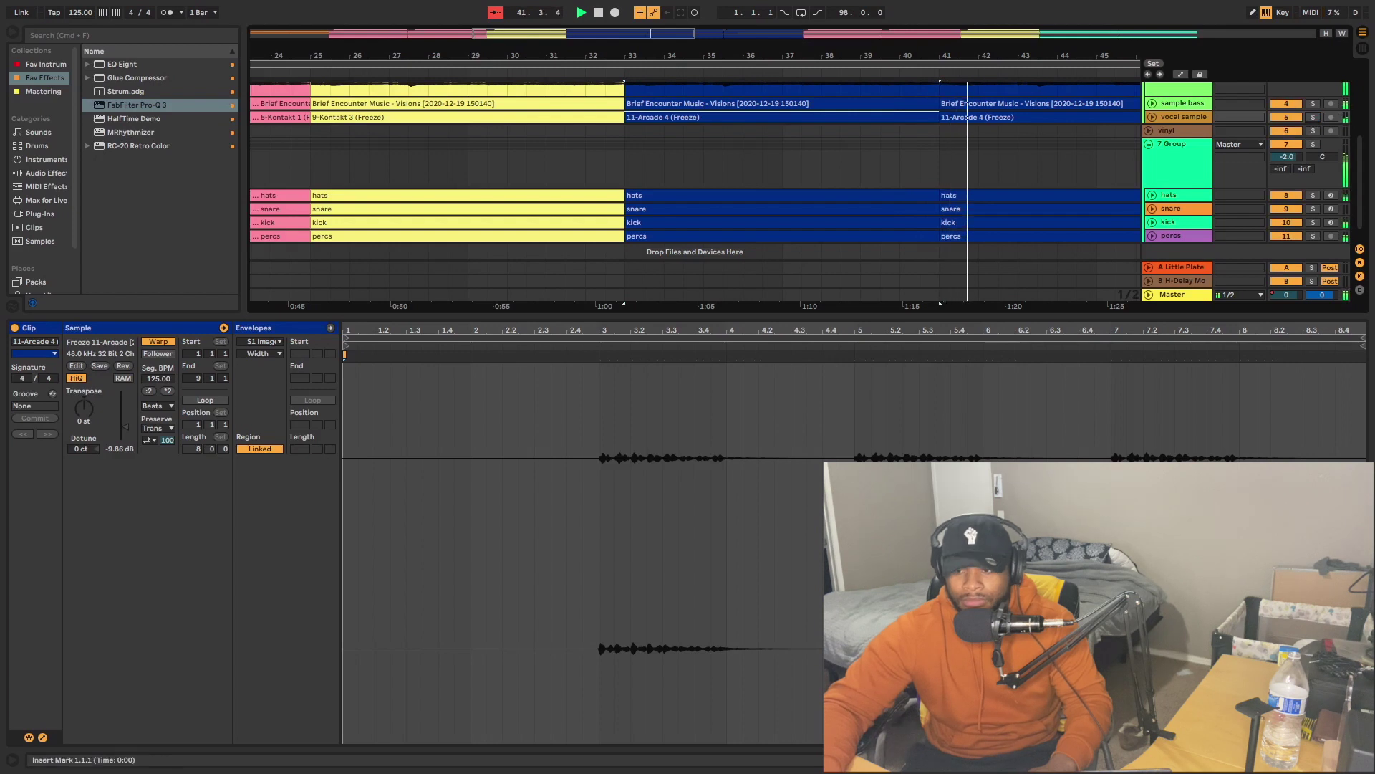
key("minus")
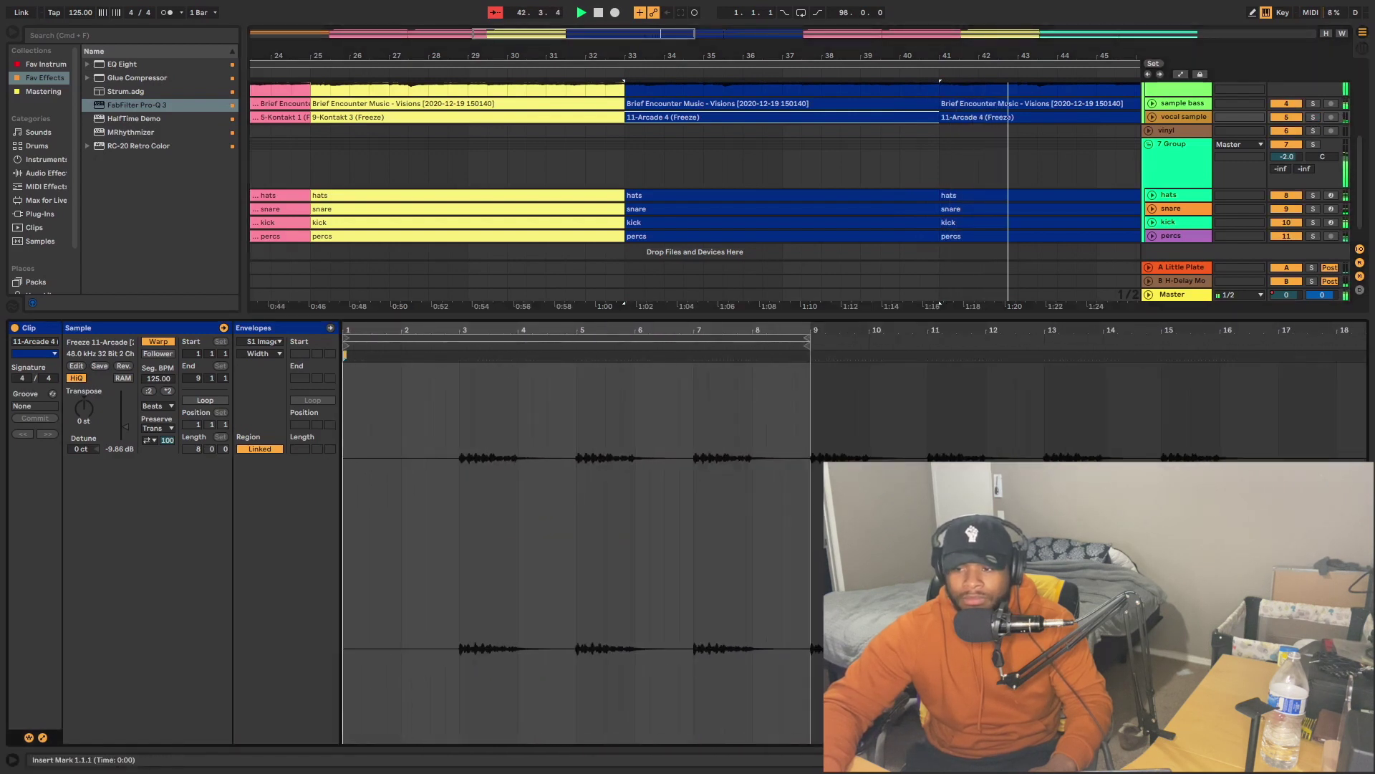
scroll(1014, 222, "up", 5)
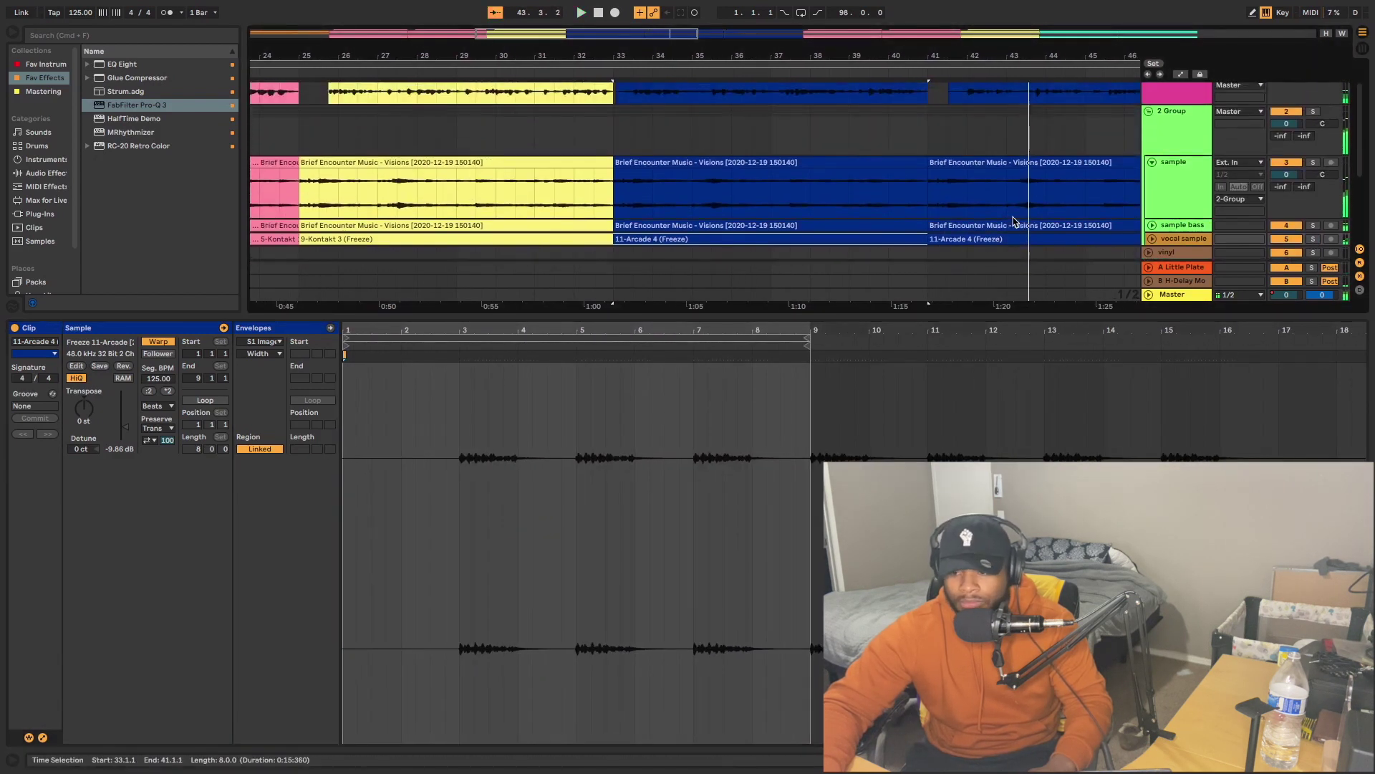
scroll(1015, 222, "down", 4)
double_click(763, 313)
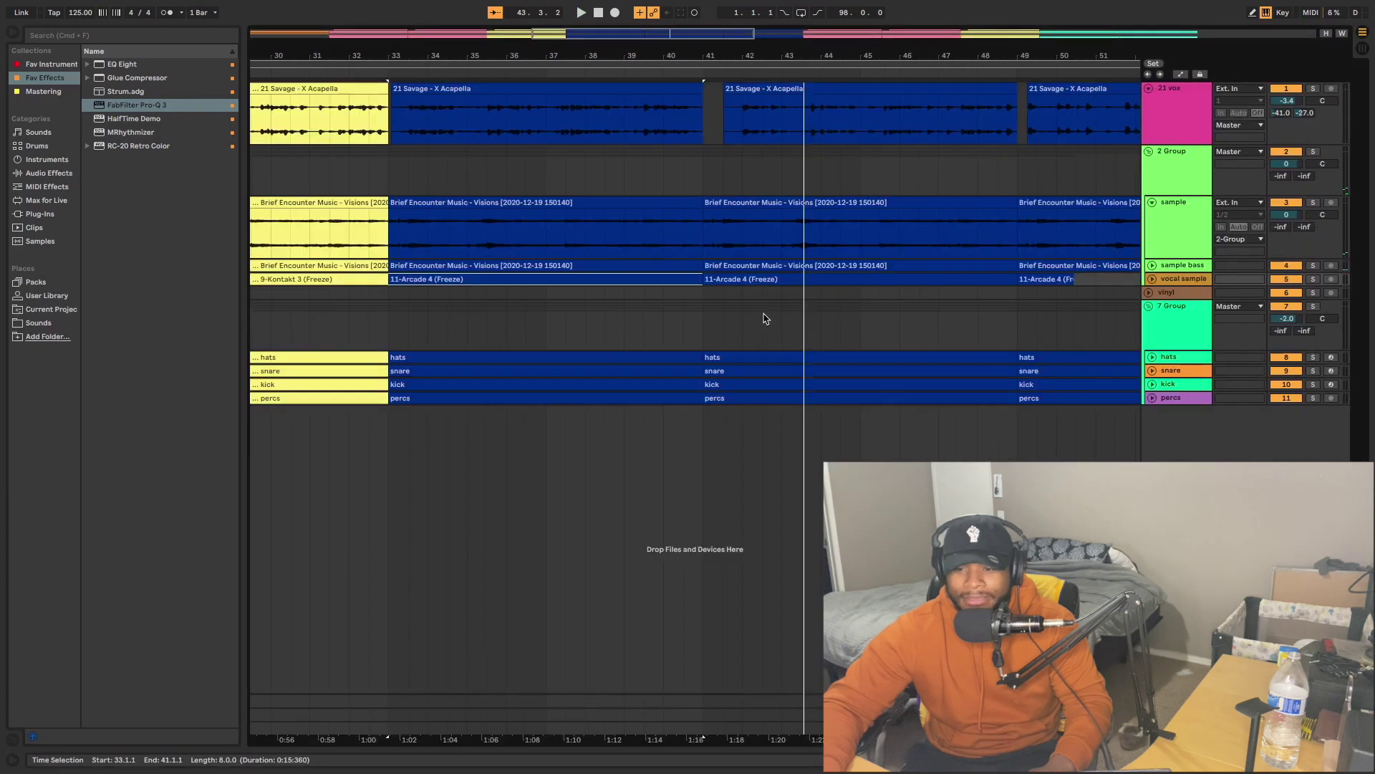
Audition the last dark-blue section of the full mix from bar 49.
scroll(739, 262, "right", 6)
scroll(739, 263, "down", 2)
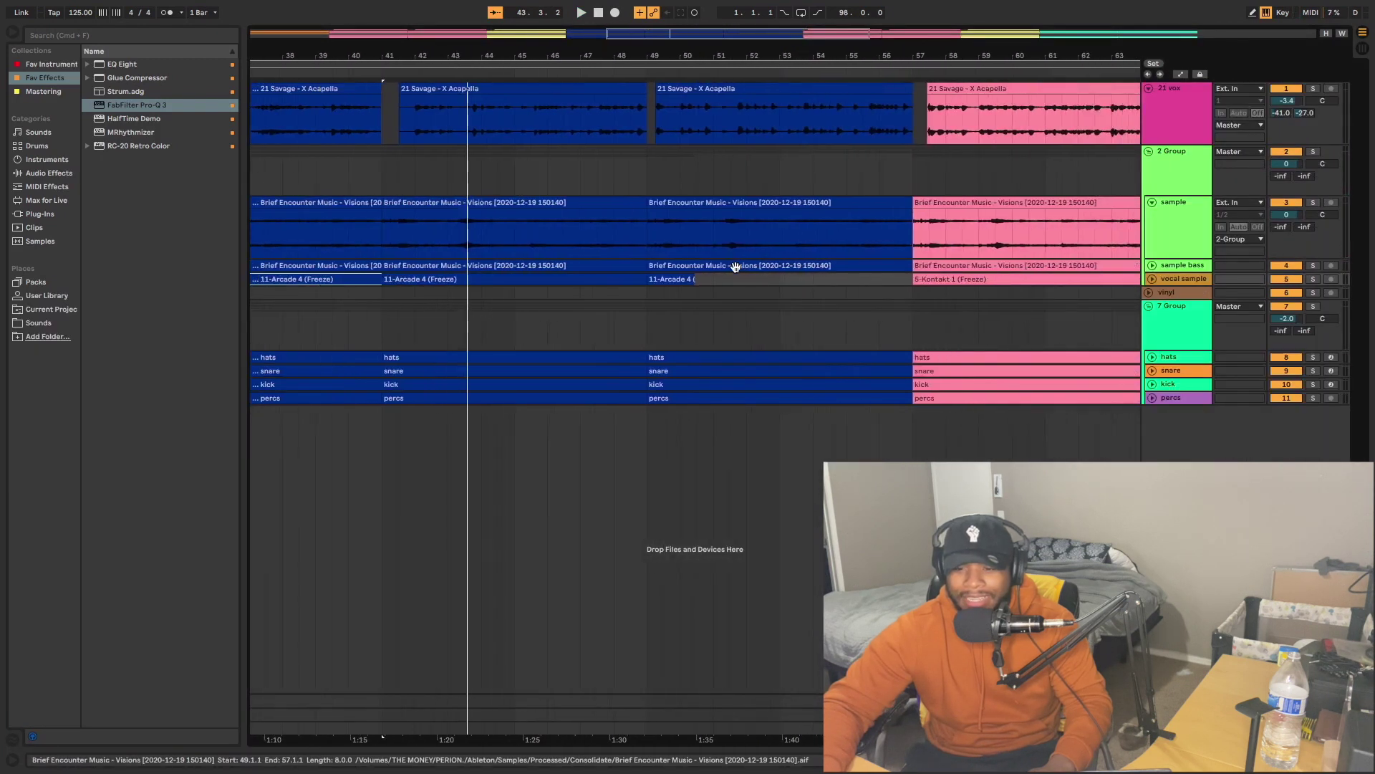
left_click(649, 297)
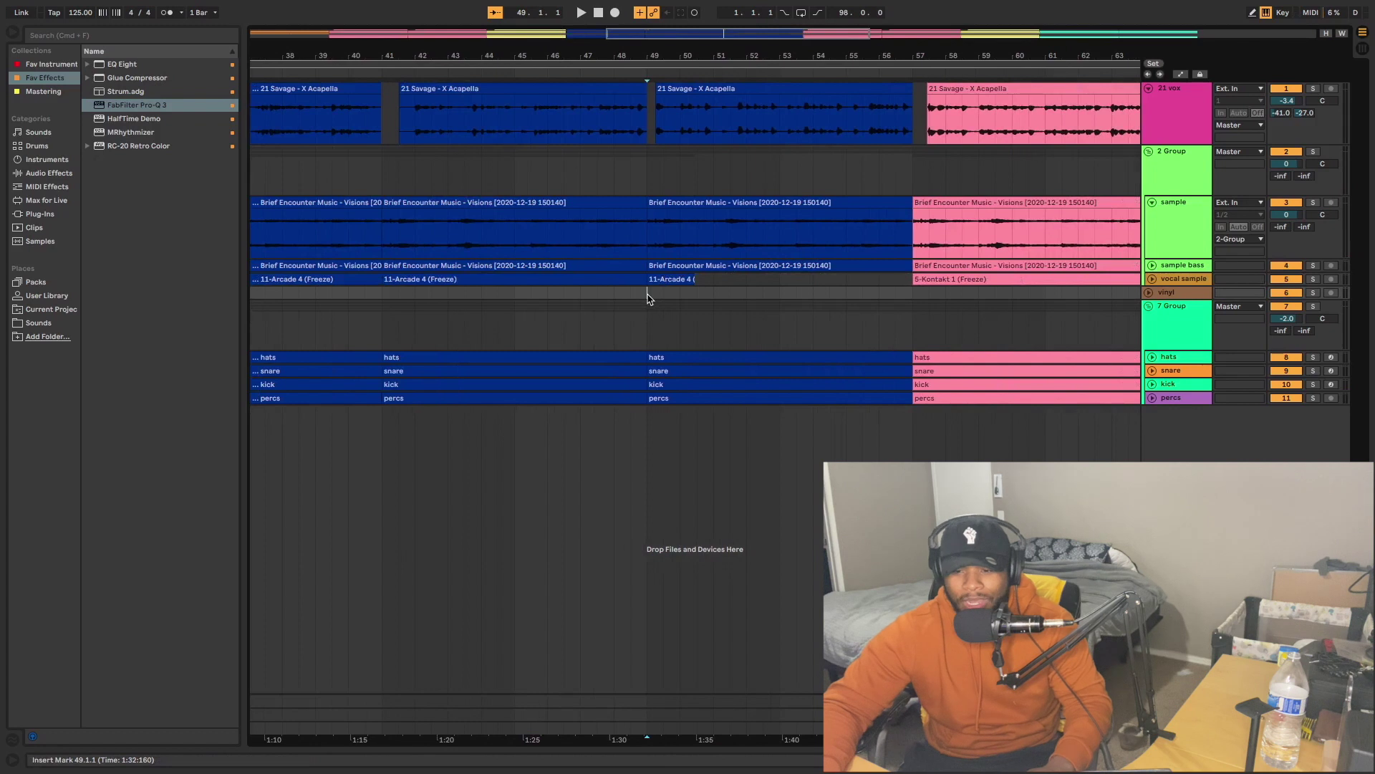
key("space")
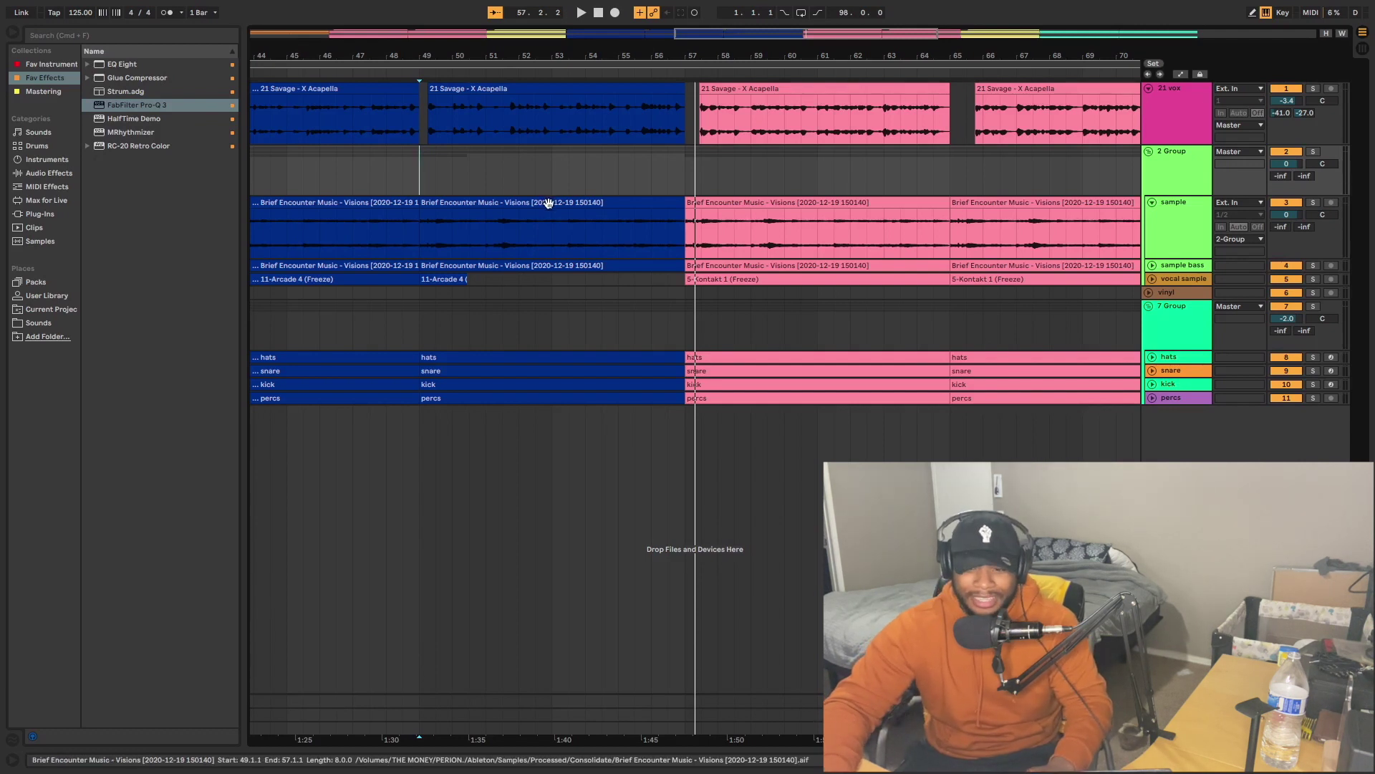
Show the whole later arrangement and audition the final yellow section from bar 73.
scroll(611, 184, "down", 3)
scroll(613, 185, "down", 5)
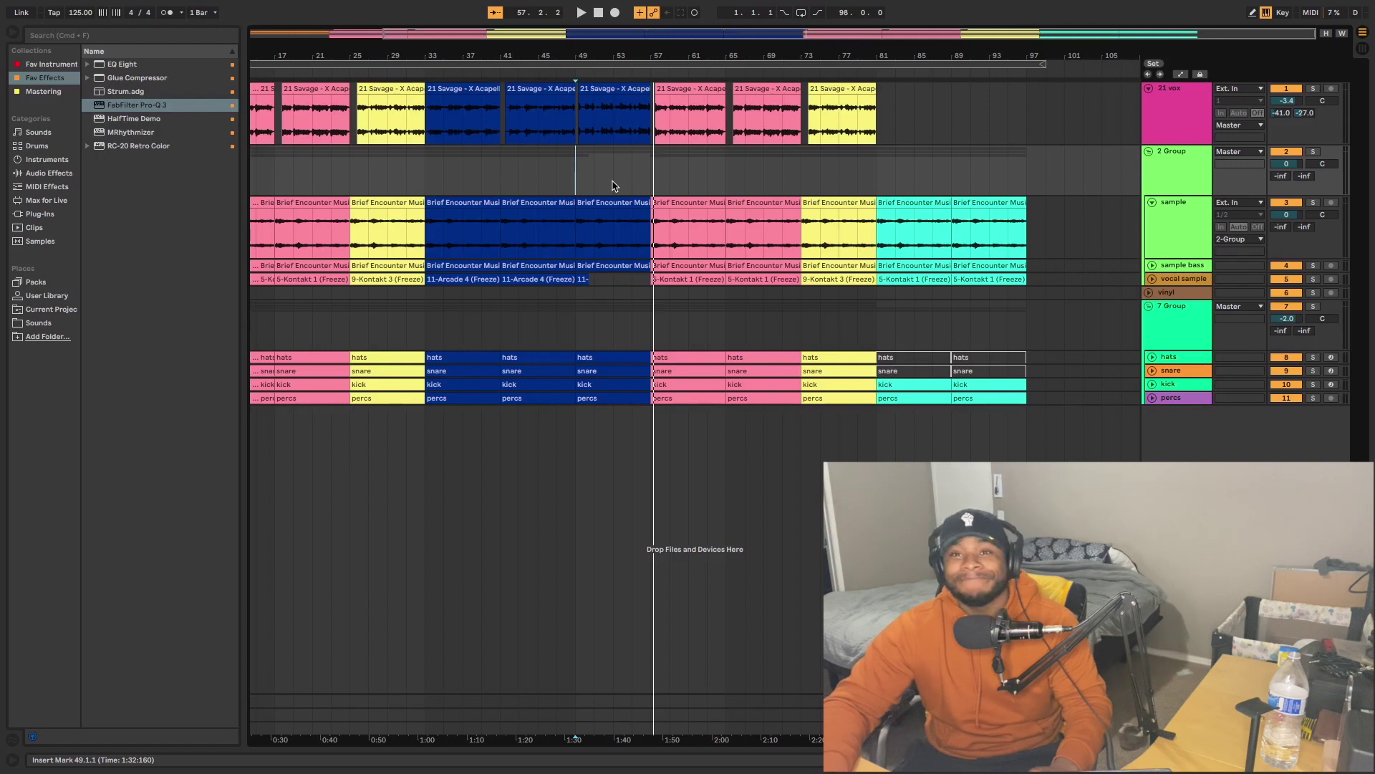
key("space")
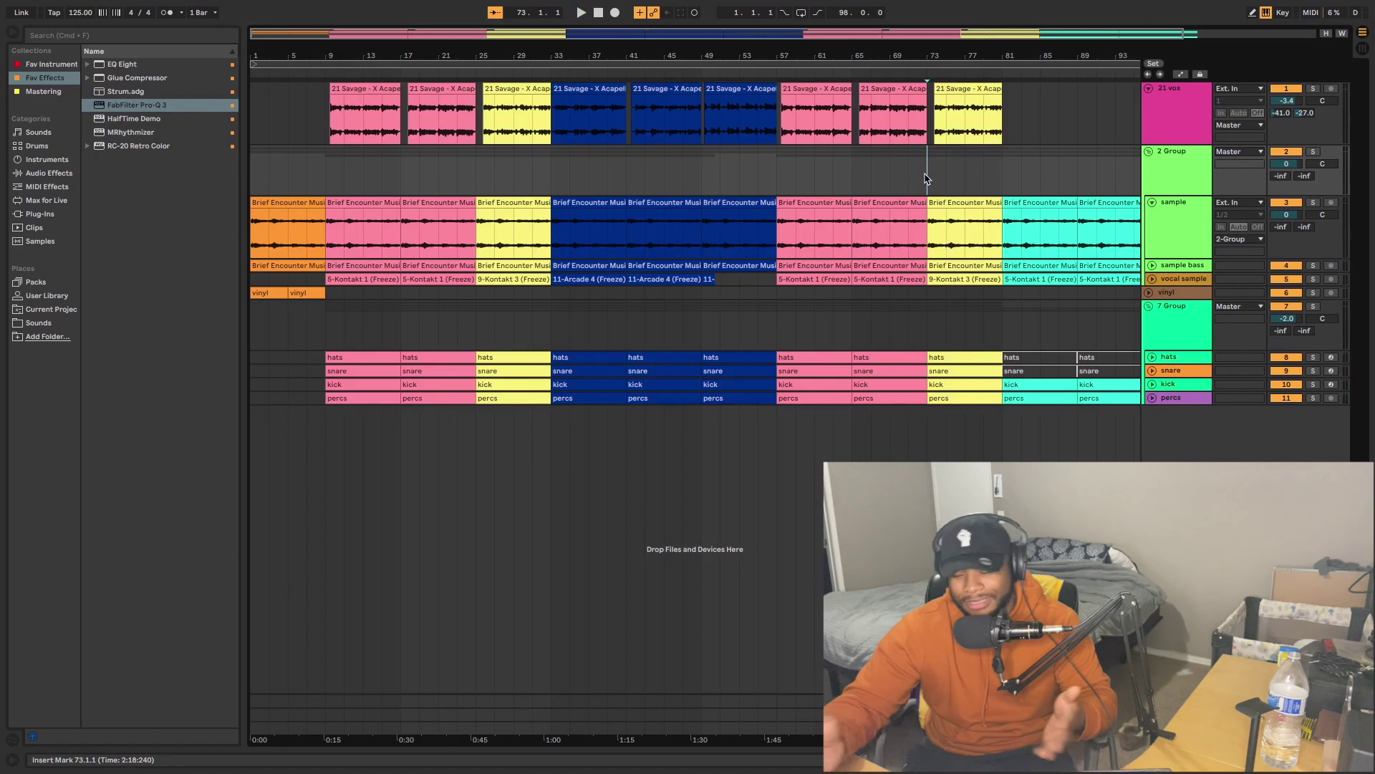
key("space")
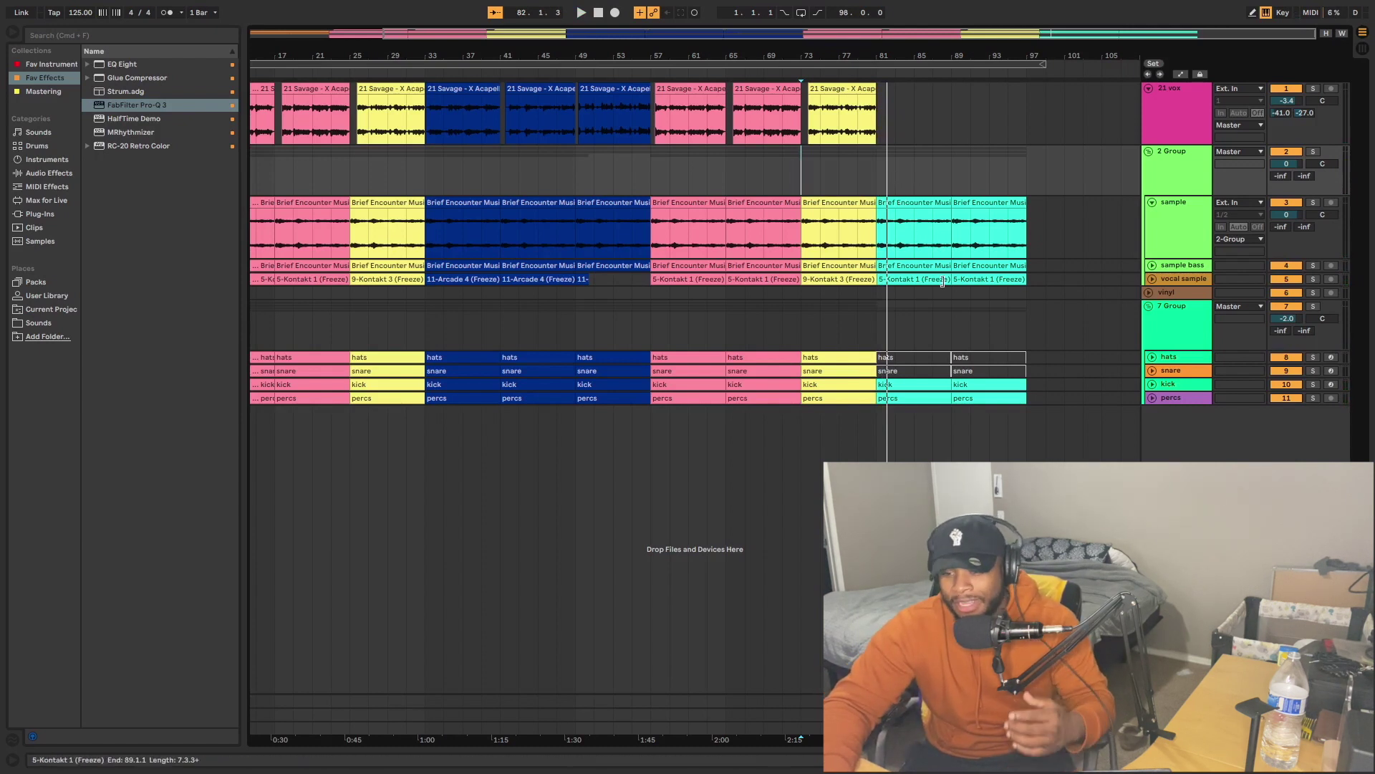
Audition the turquoise outro from bars 81 and 89, displaying the track automation during playback and hiding it again.
left_click(883, 345)
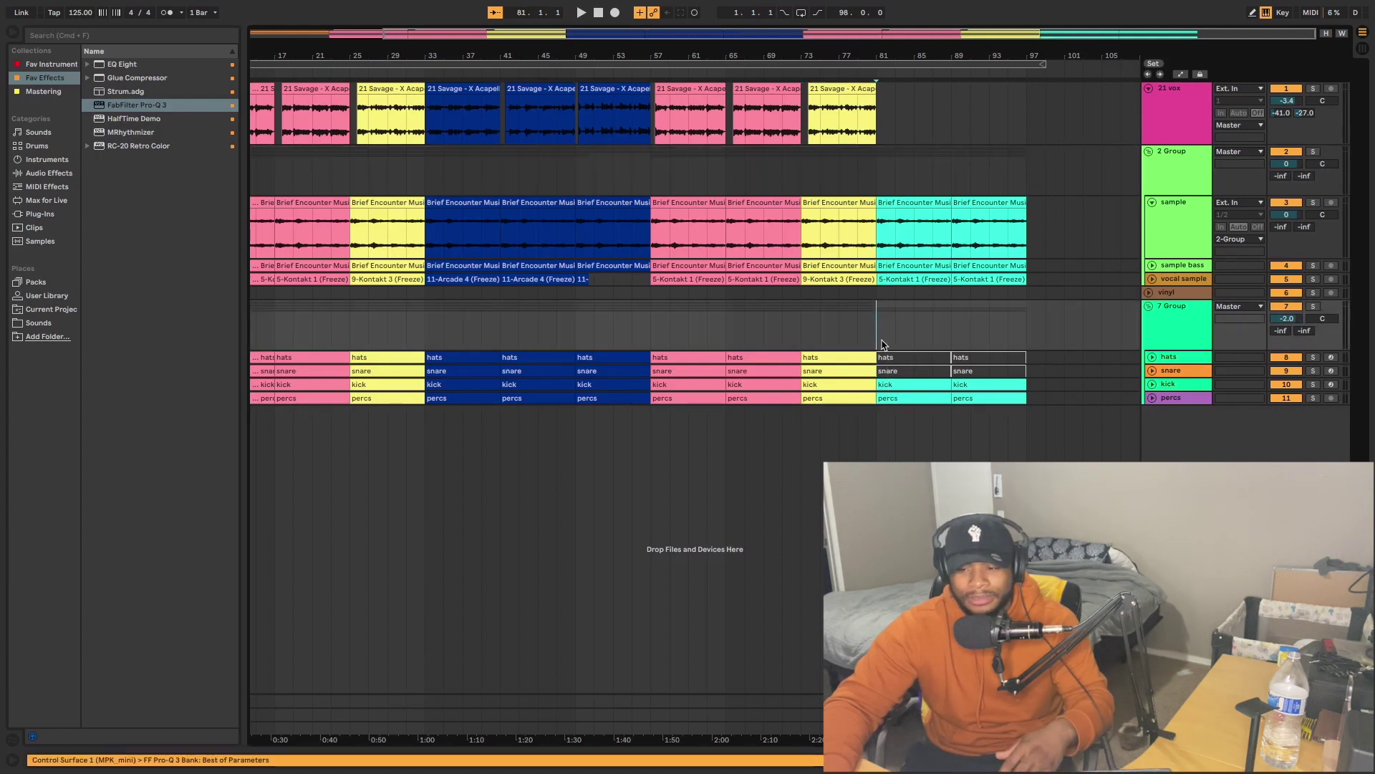
key("space")
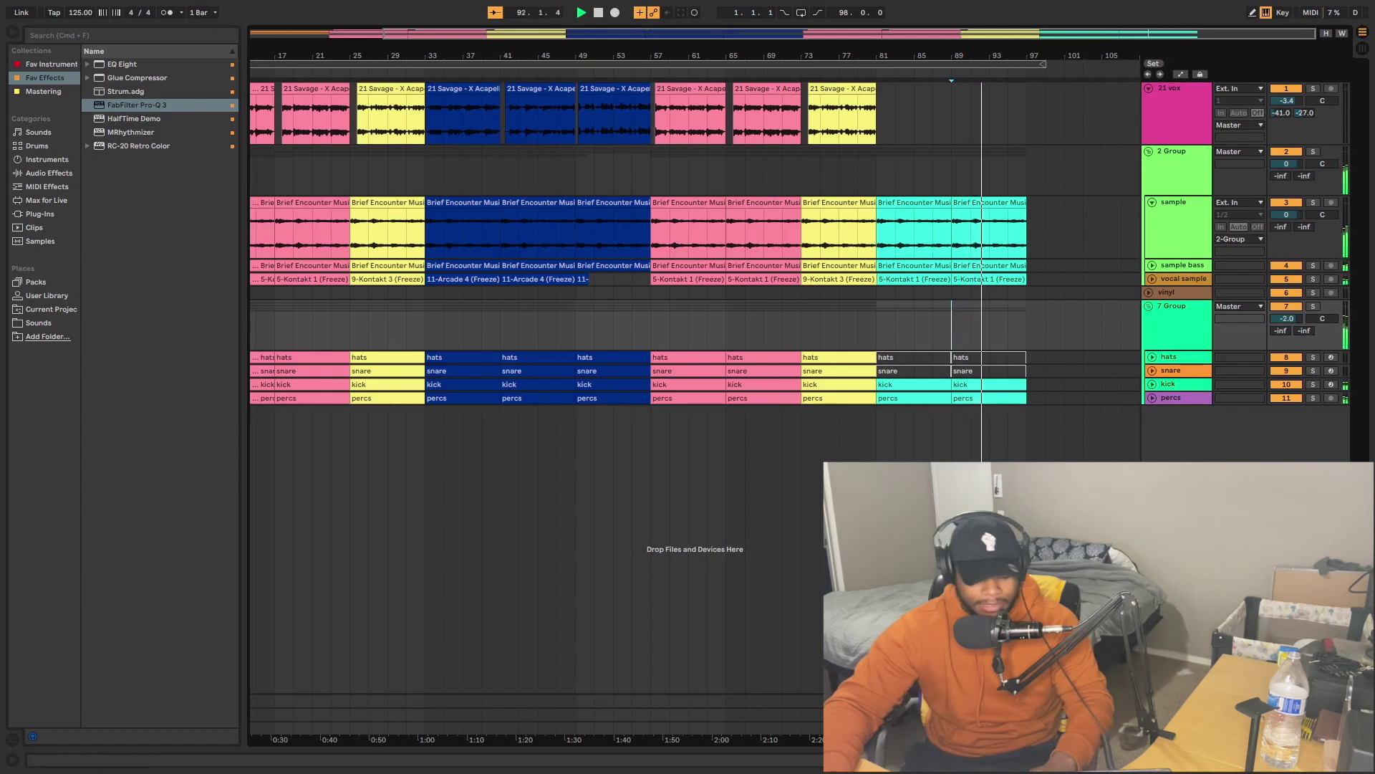
key("a")
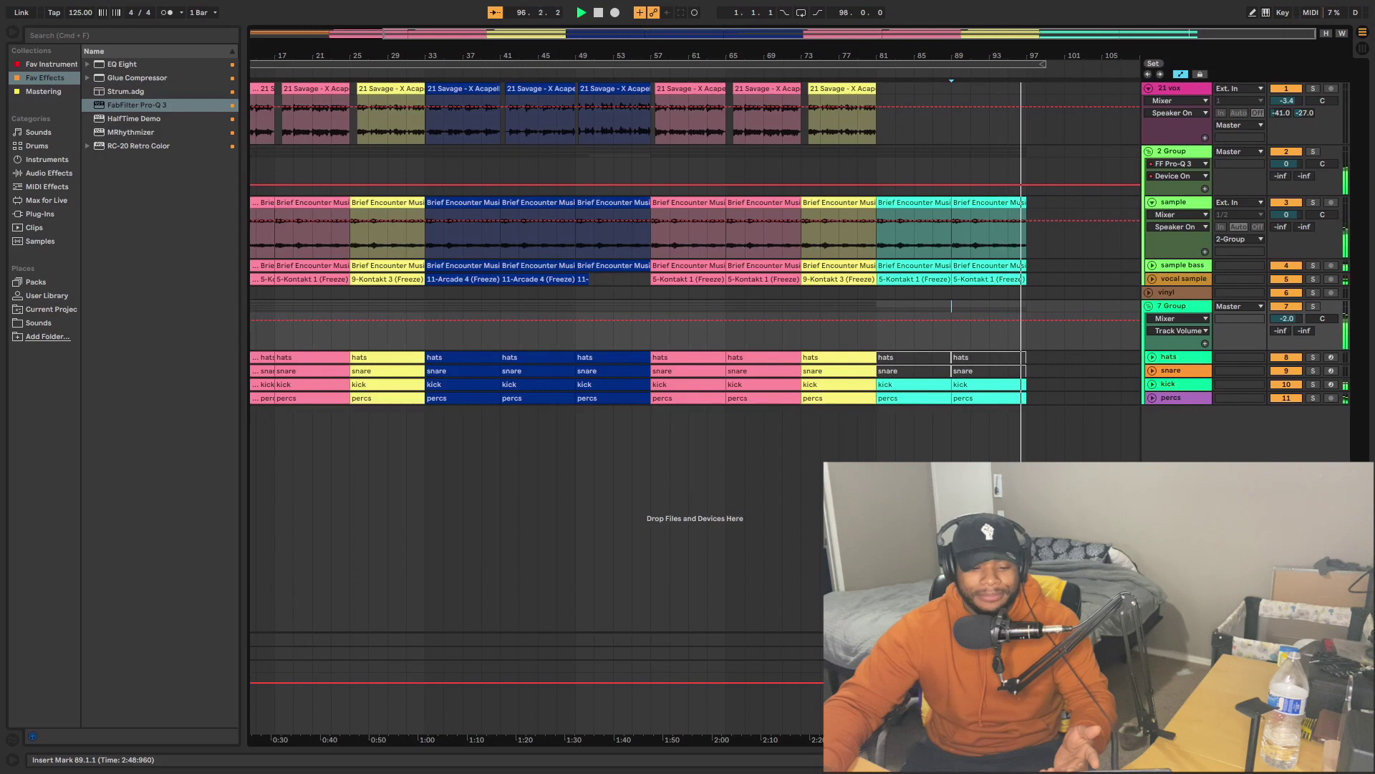
key("space")
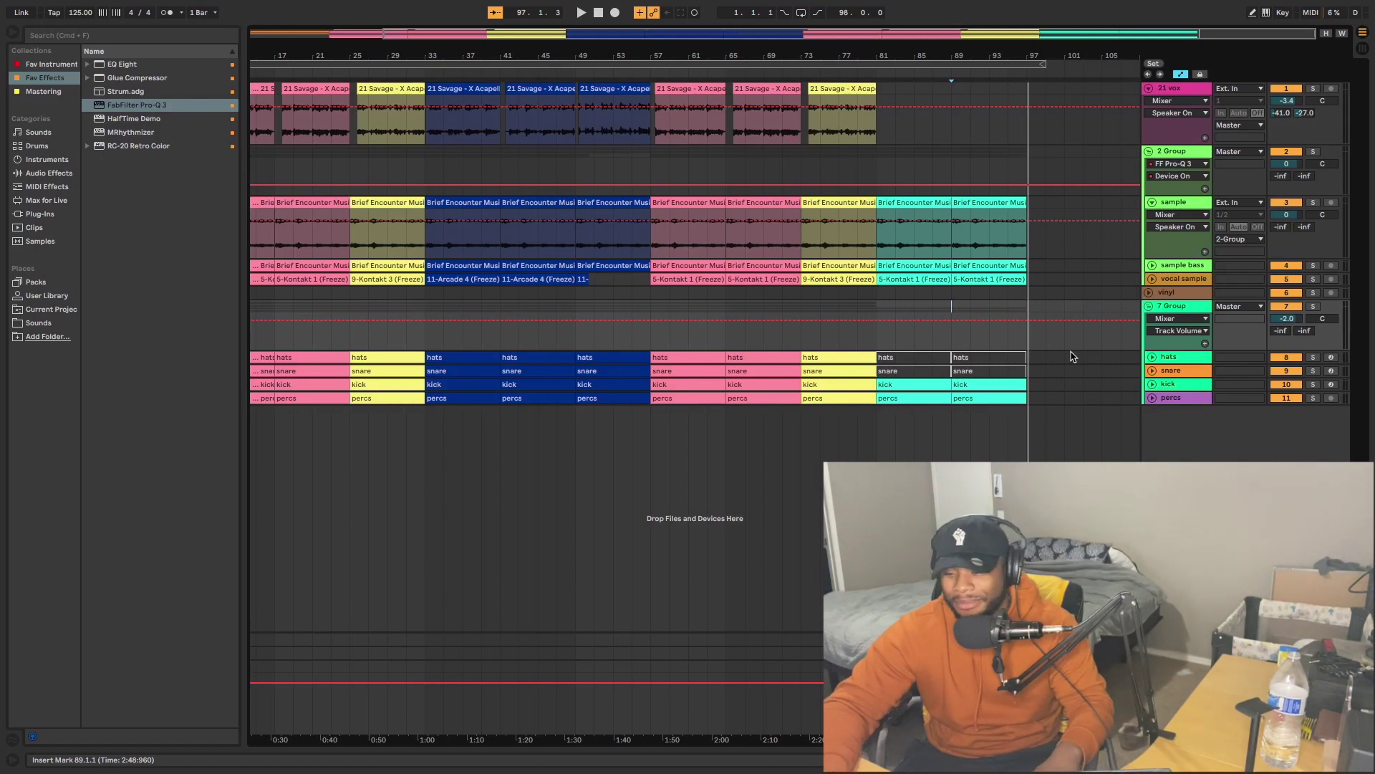
key("a")
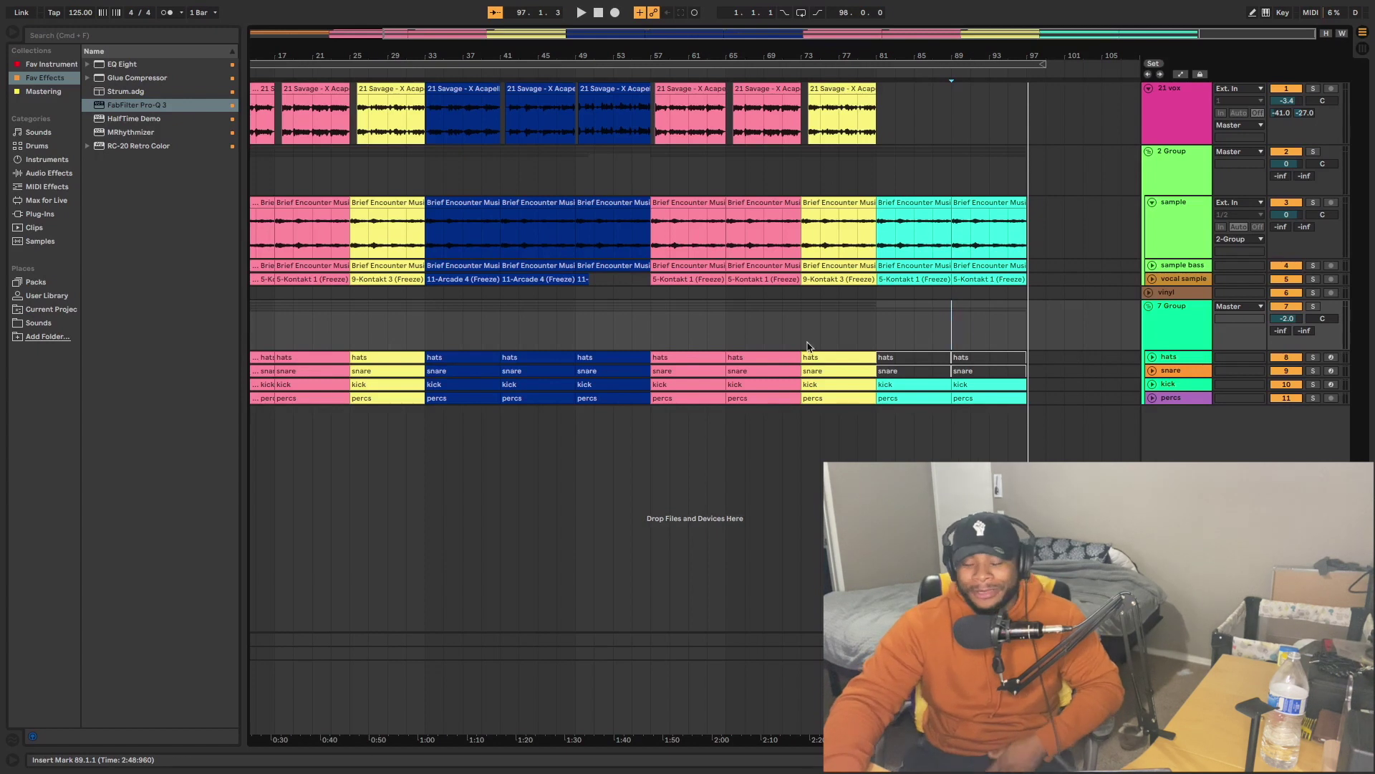
Mute the 21 vox track, audition the instrumental from bars 1 and 9, and move the insert marker to bar 17.
scroll(807, 347, "left", 5)
key("minus")
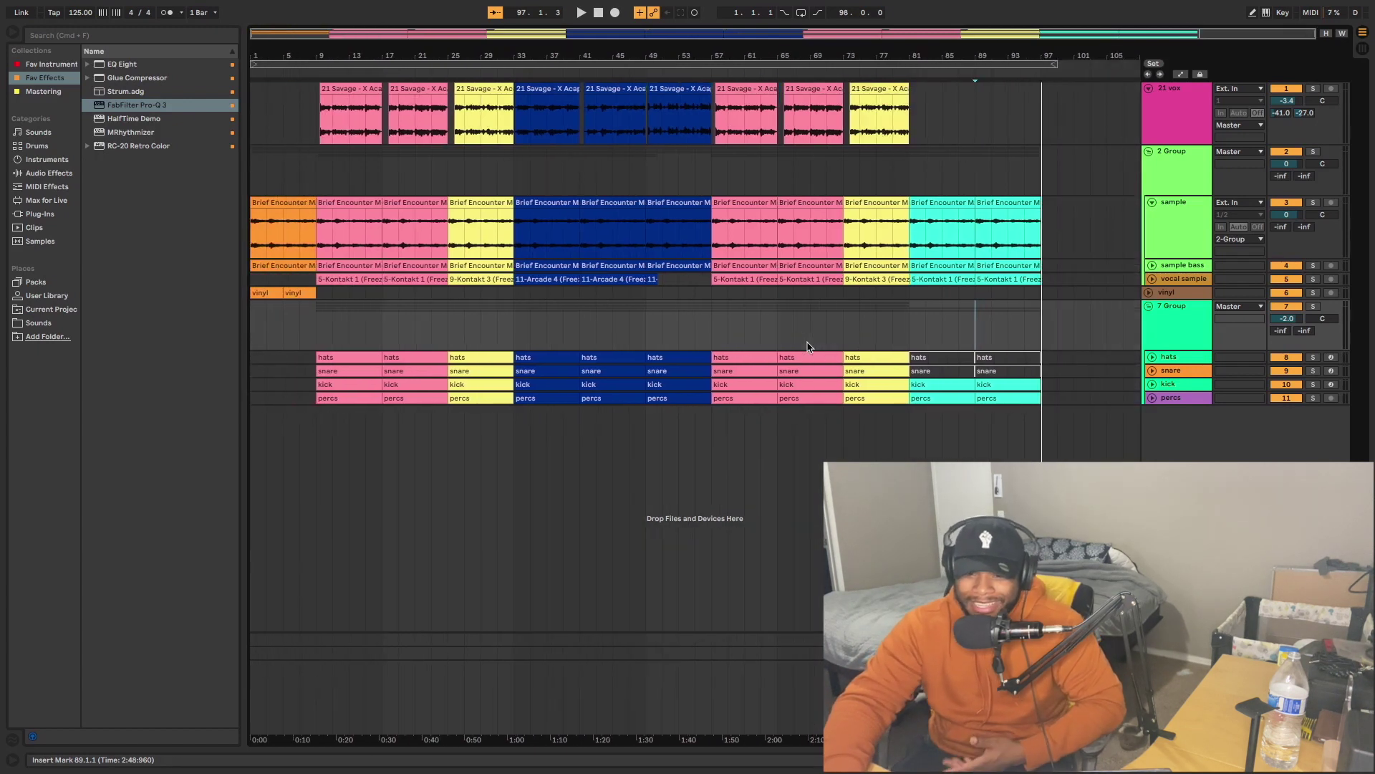
left_click(1286, 88)
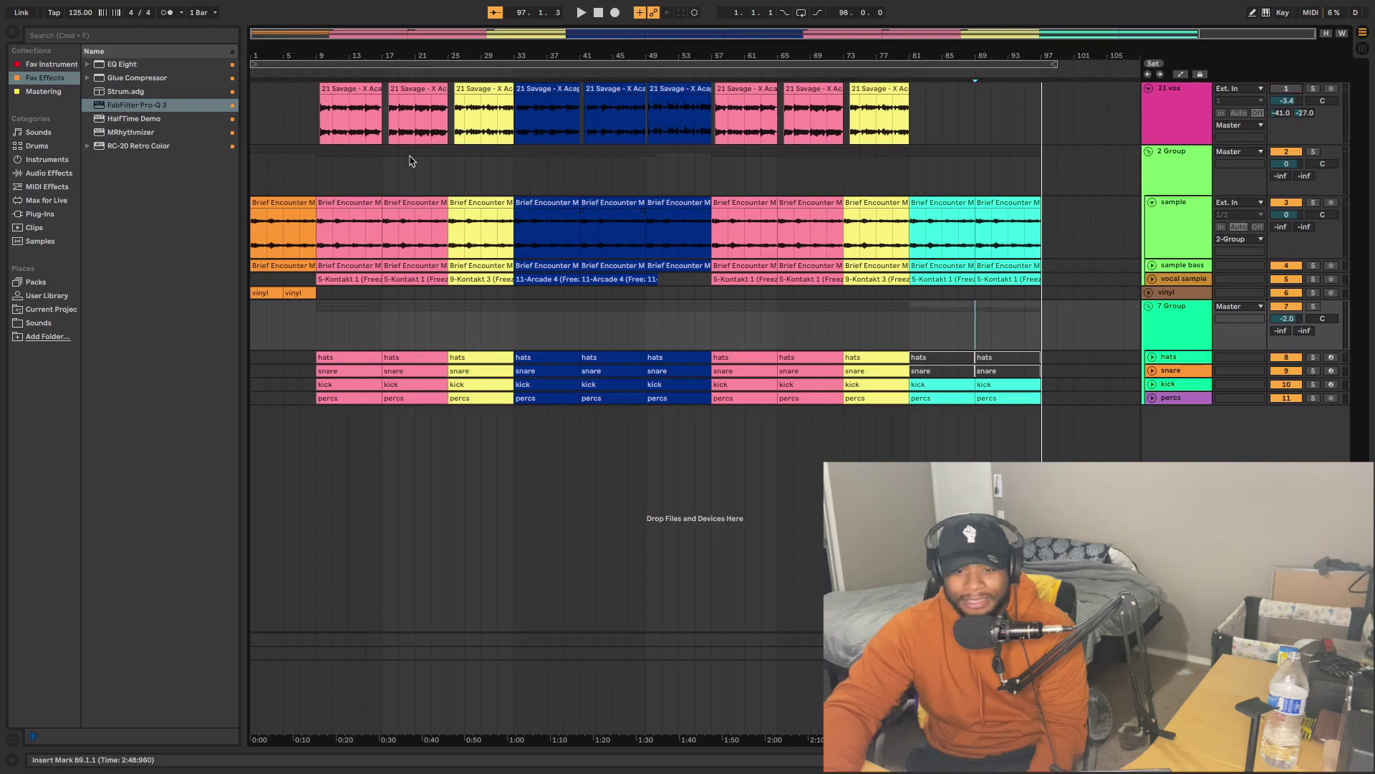
left_click(250, 179)
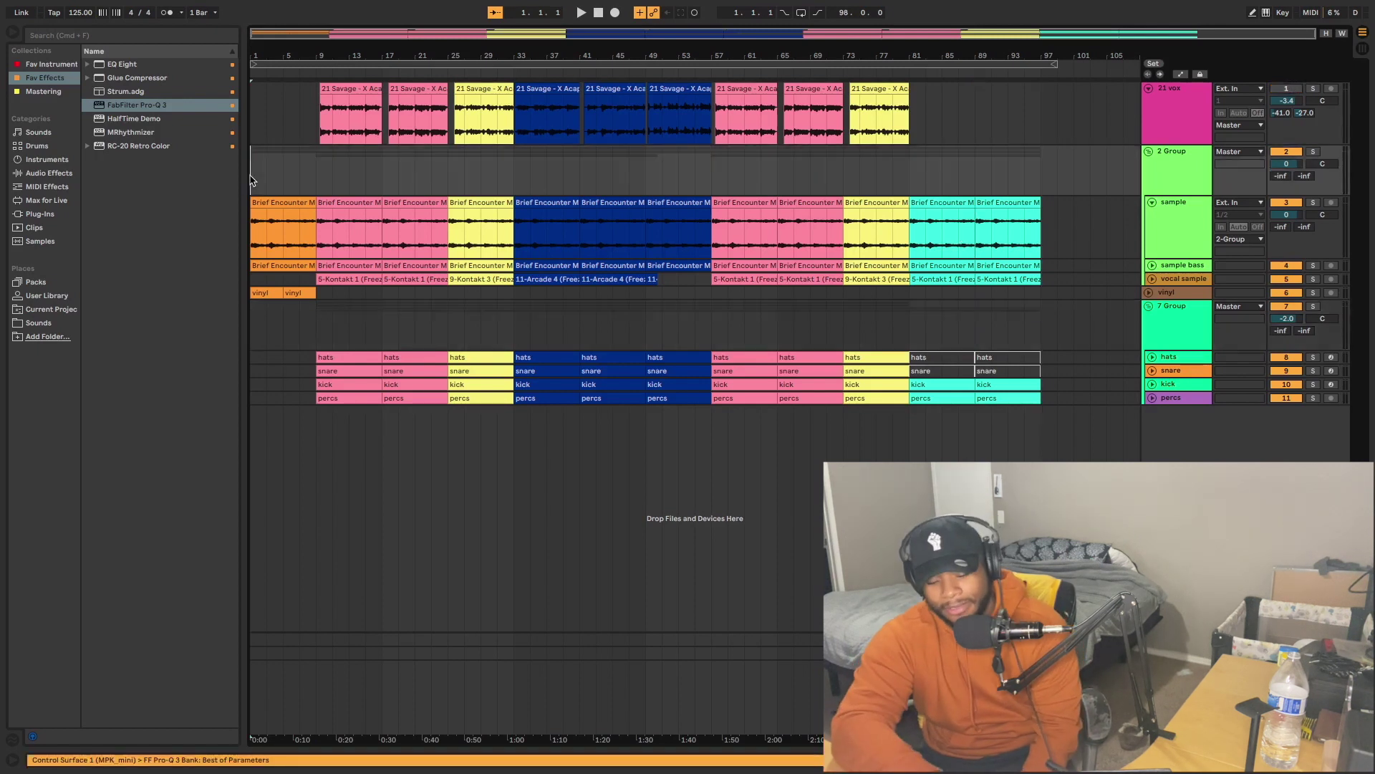
key("space")
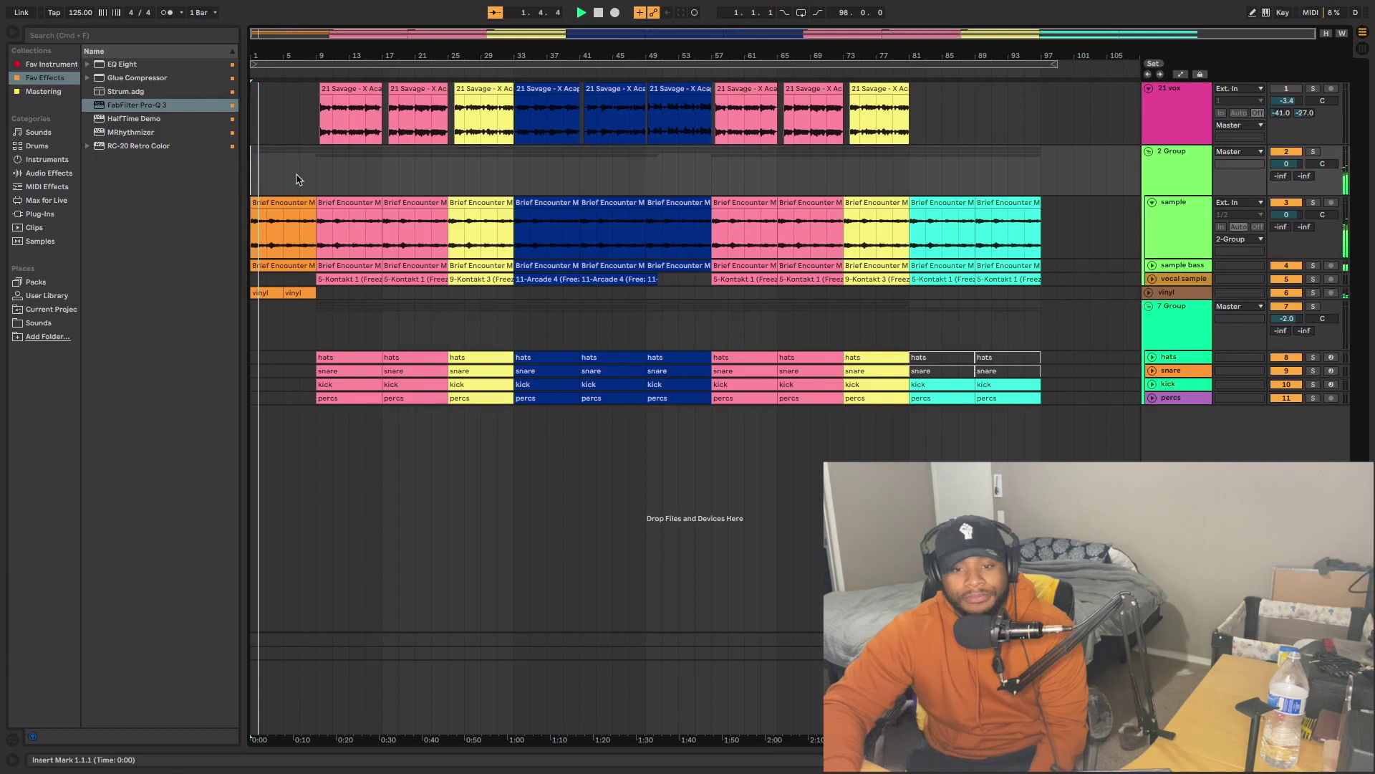
left_click(318, 177)
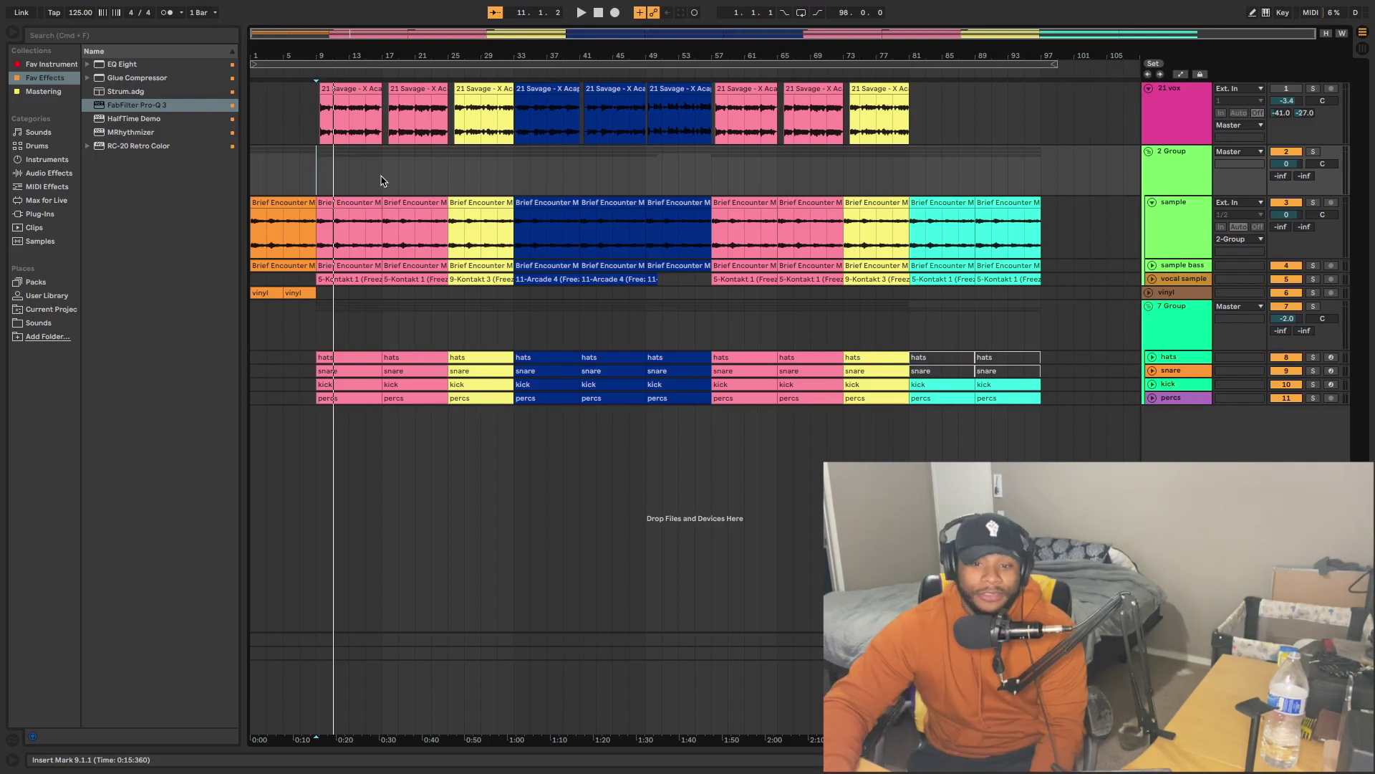
left_click(382, 179)
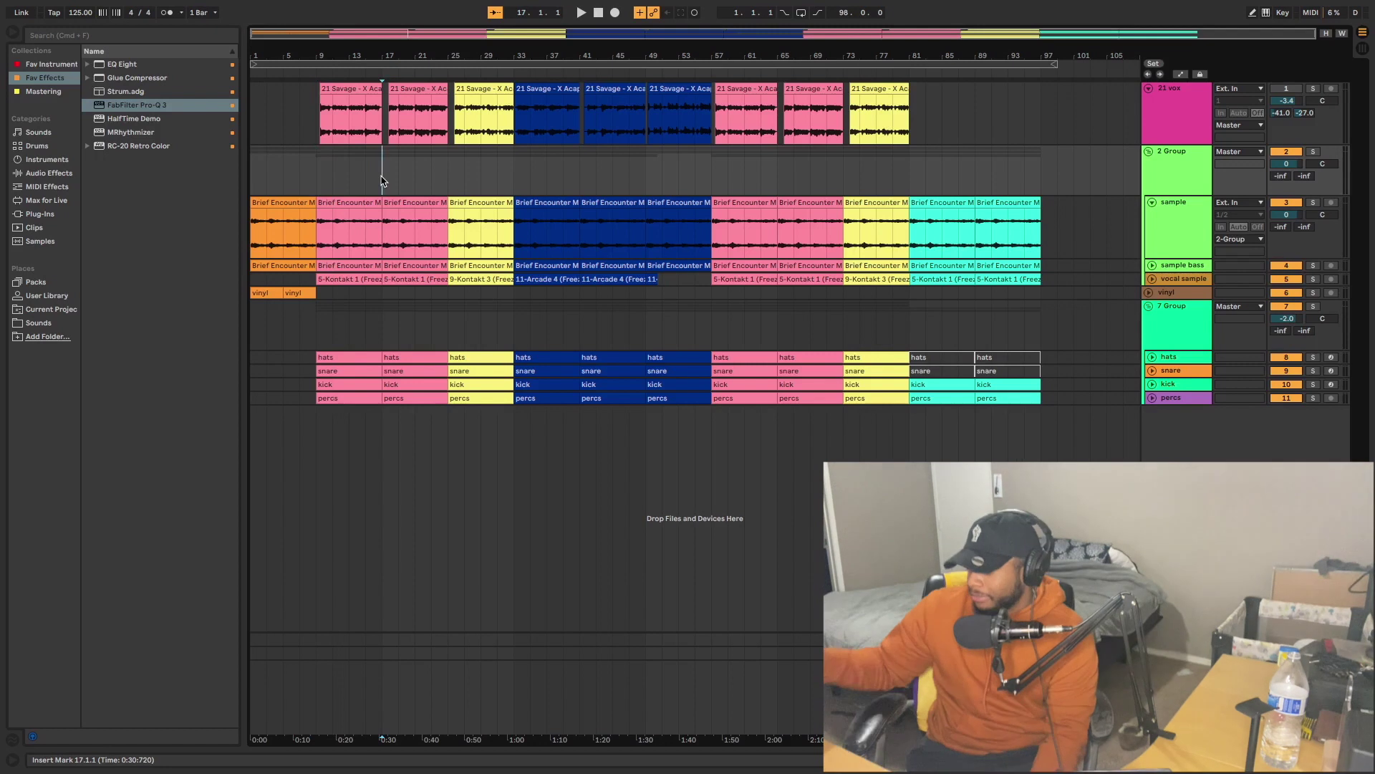